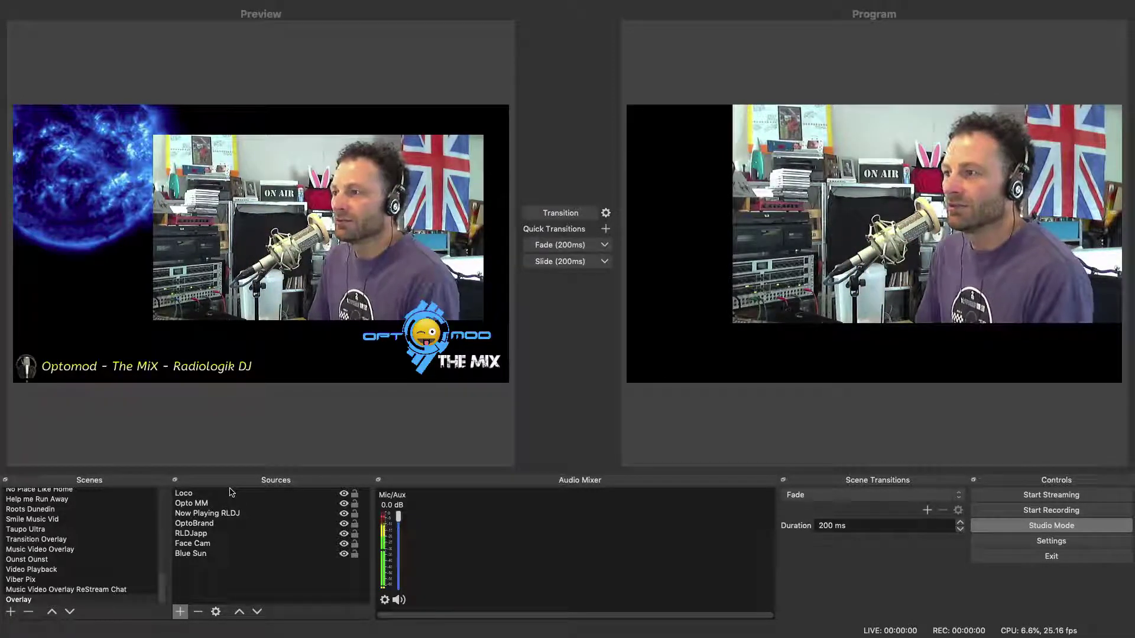
# Step: Move RLDJapp directly below Now Playing RLDJ, then select both sources together
pyautogui.click(231, 493)
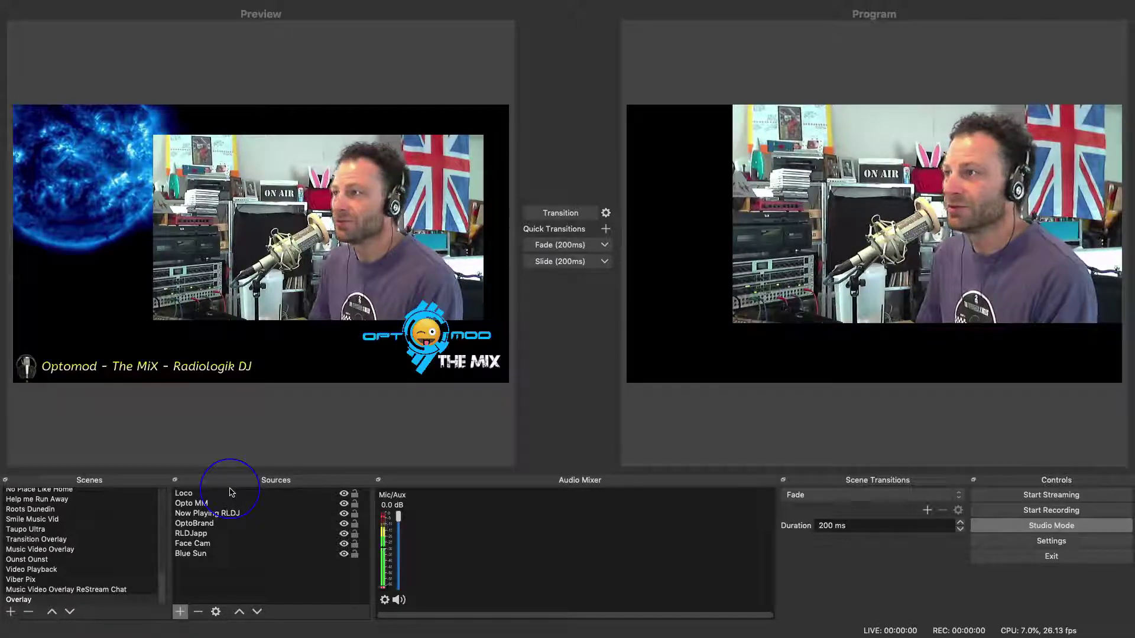
pyautogui.click(240, 515)
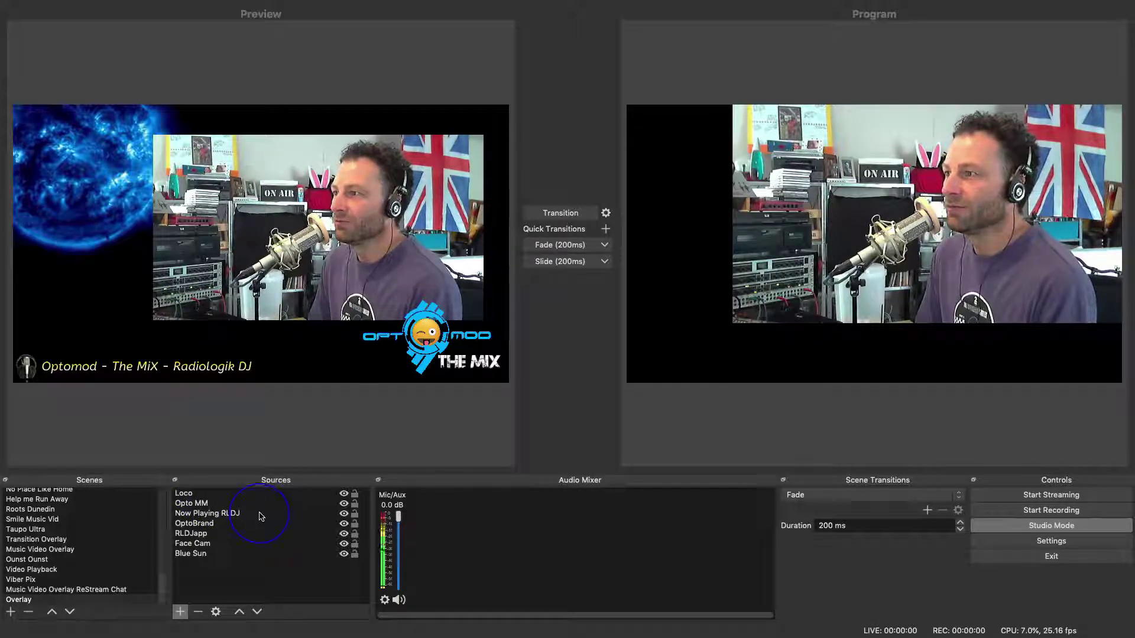
pyautogui.click(261, 514)
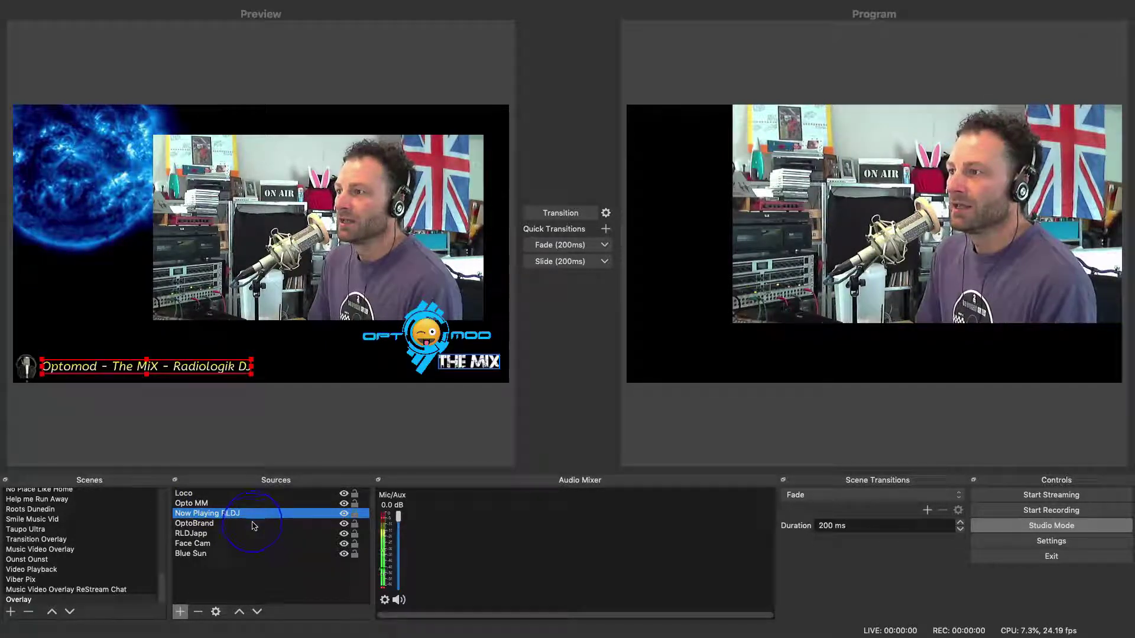
pyautogui.click(241, 535)
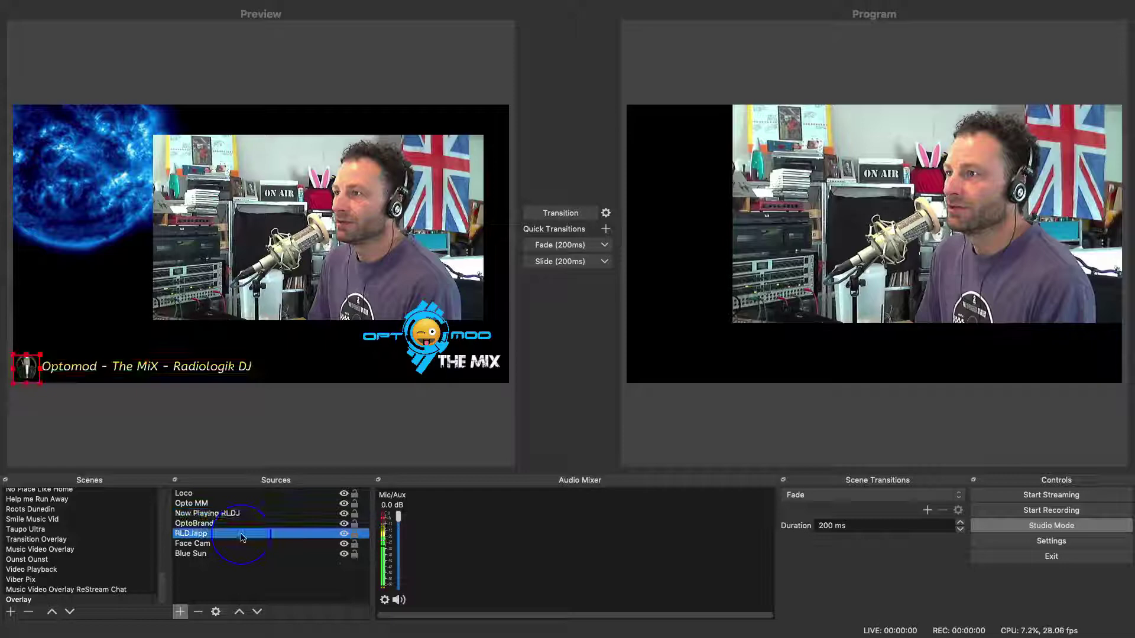
pyautogui.moveTo(241, 537); pyautogui.dragTo(250, 518)
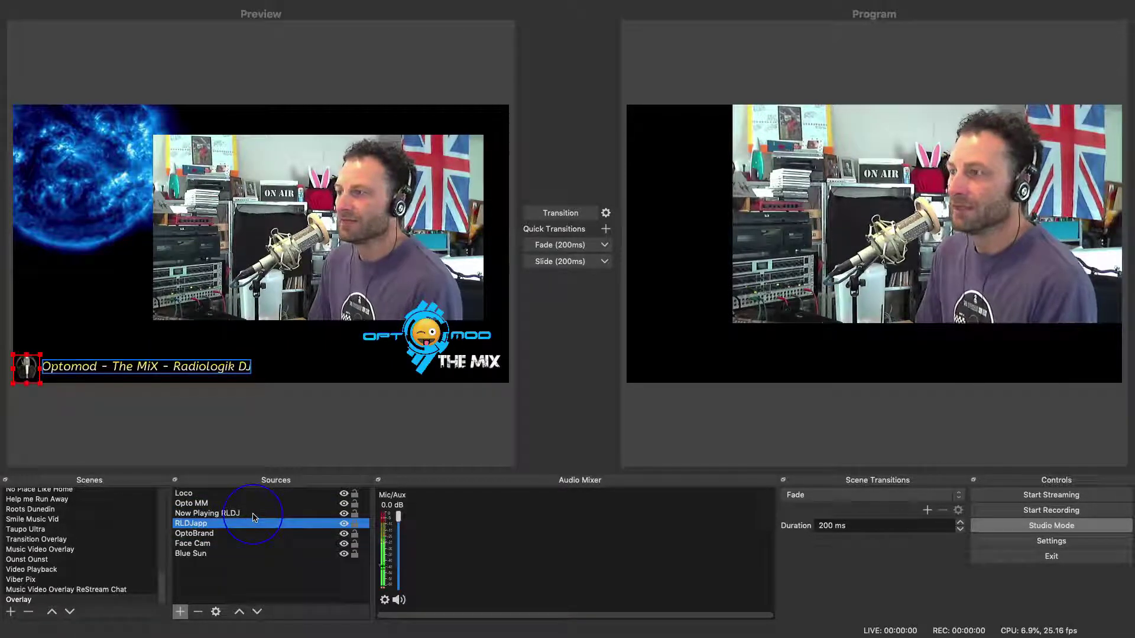
pyautogui.keyDown('shift'); pyautogui.click(252, 514); pyautogui.keyUp('shift')
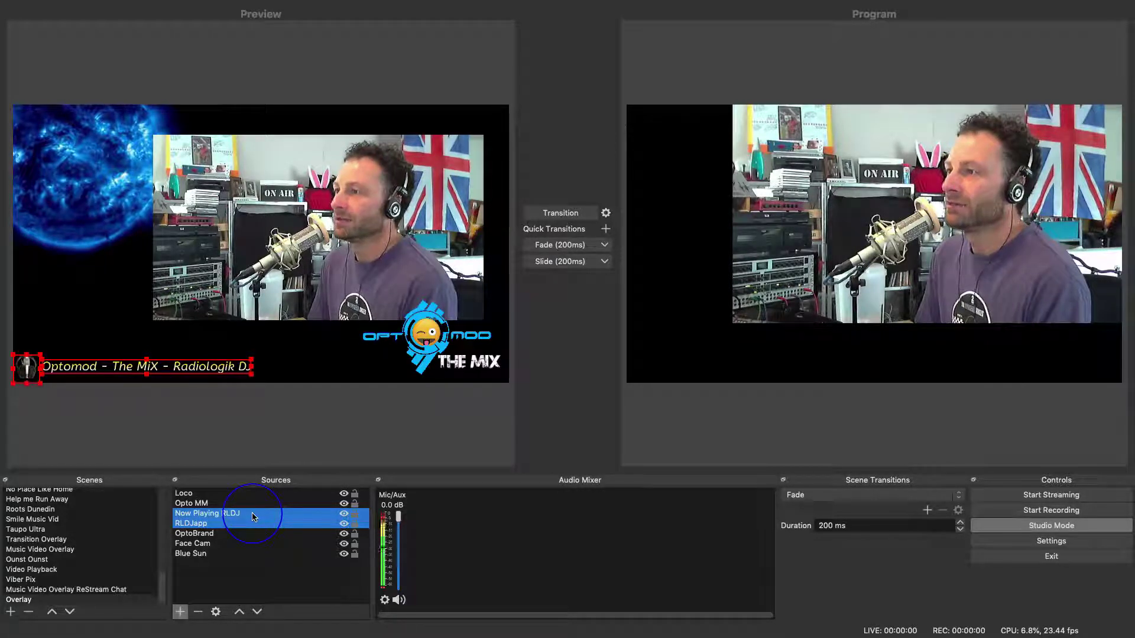
# Step: Combine the selected Now Playing RLDJ and RLDJapp sources with Group Selected Items
pyautogui.rightClick(253, 516)
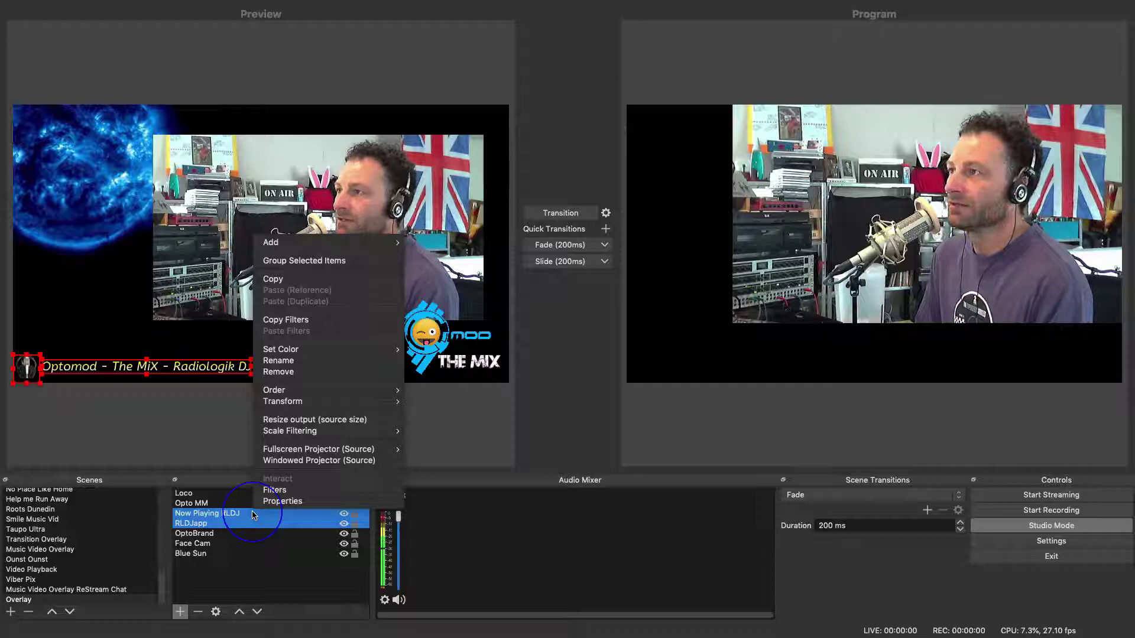
pyautogui.moveTo(278, 249)
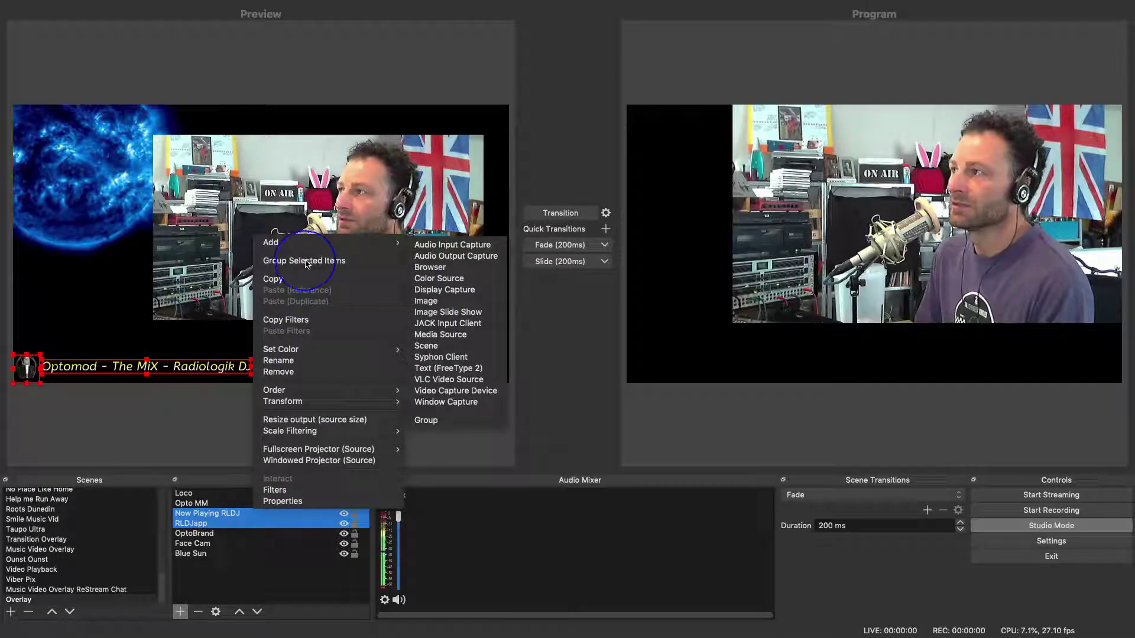
pyautogui.click(307, 264)
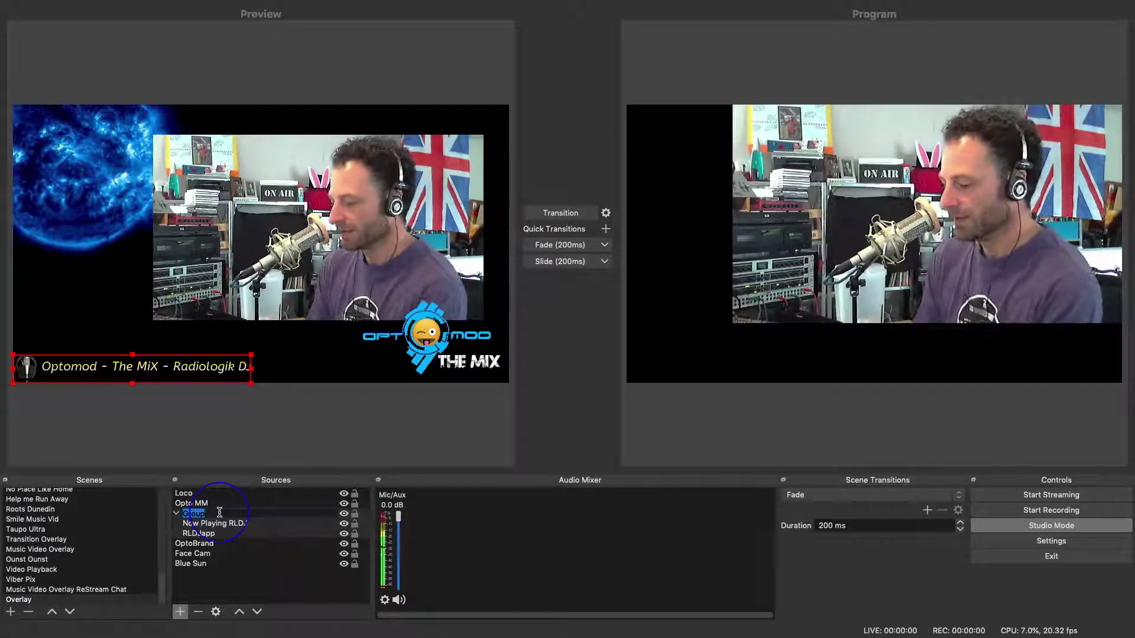
# Step: Rename the new group to 'Now Playing' and collapse it
pyautogui.write('Now Playing')
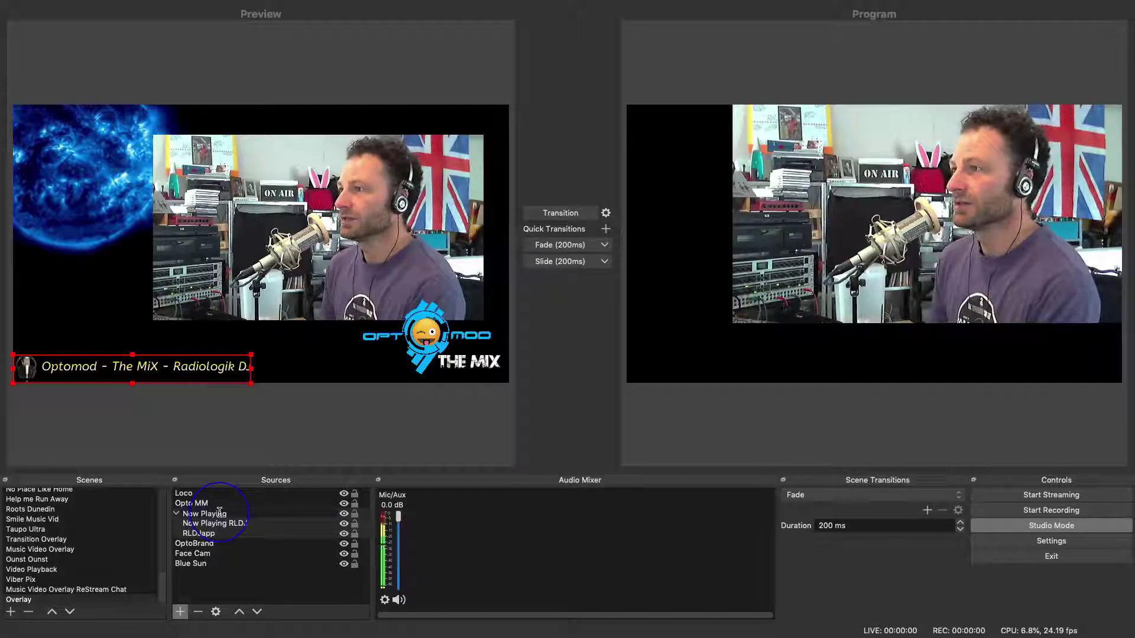
pyautogui.press('Return')
pyautogui.click(233, 577)
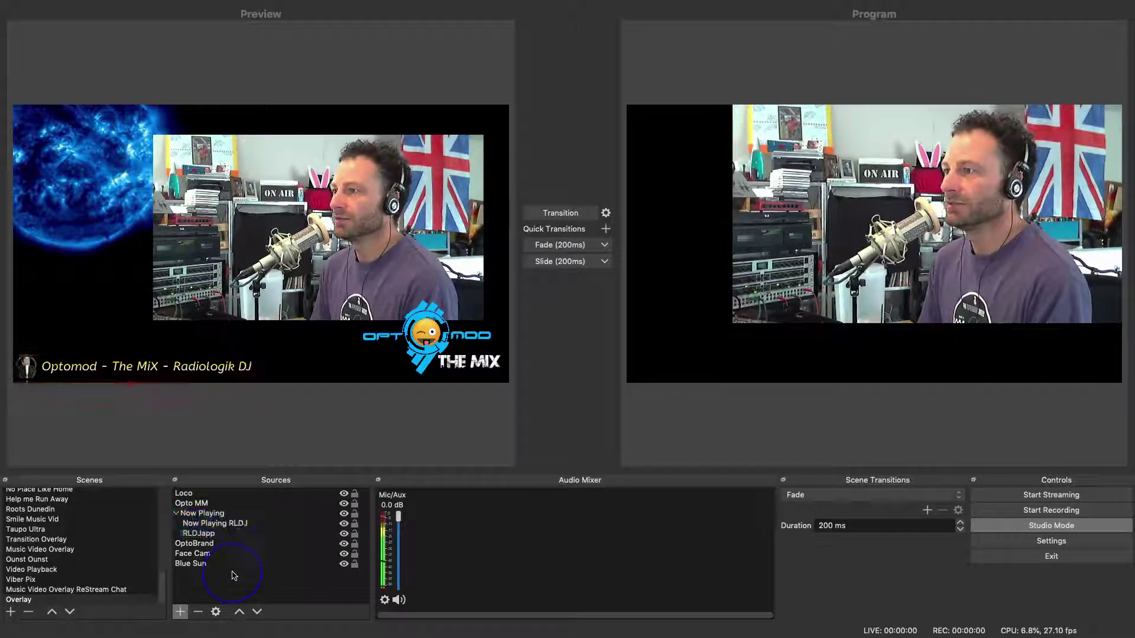
pyautogui.click(176, 514)
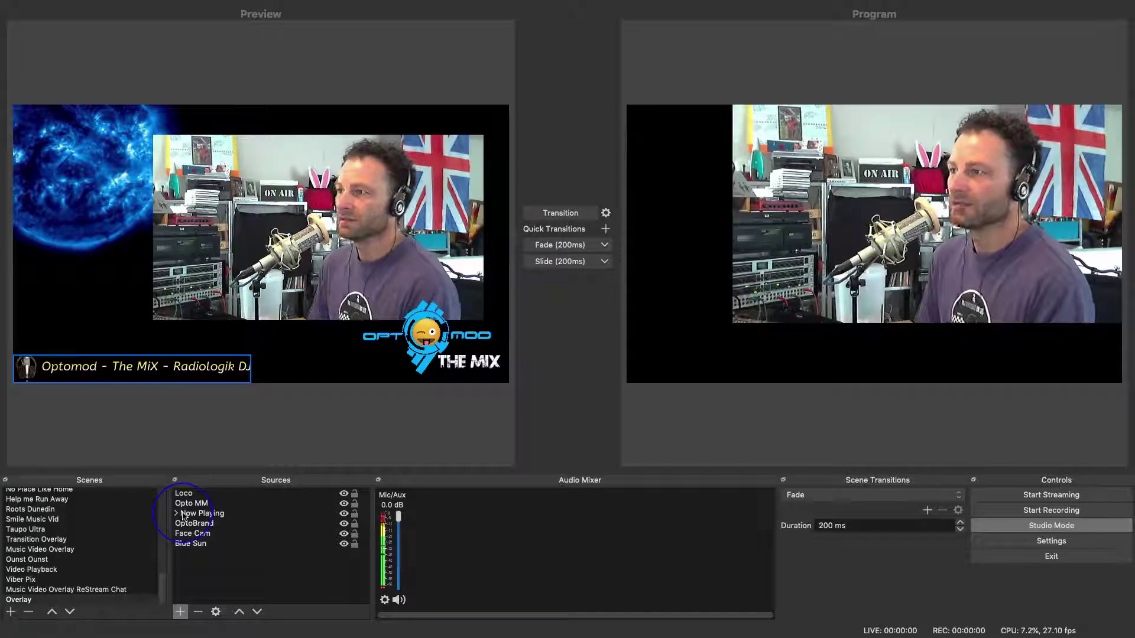
# Step: Test hiding and showing the Now Playing group and each source, then collapse it
pyautogui.click(343, 514)
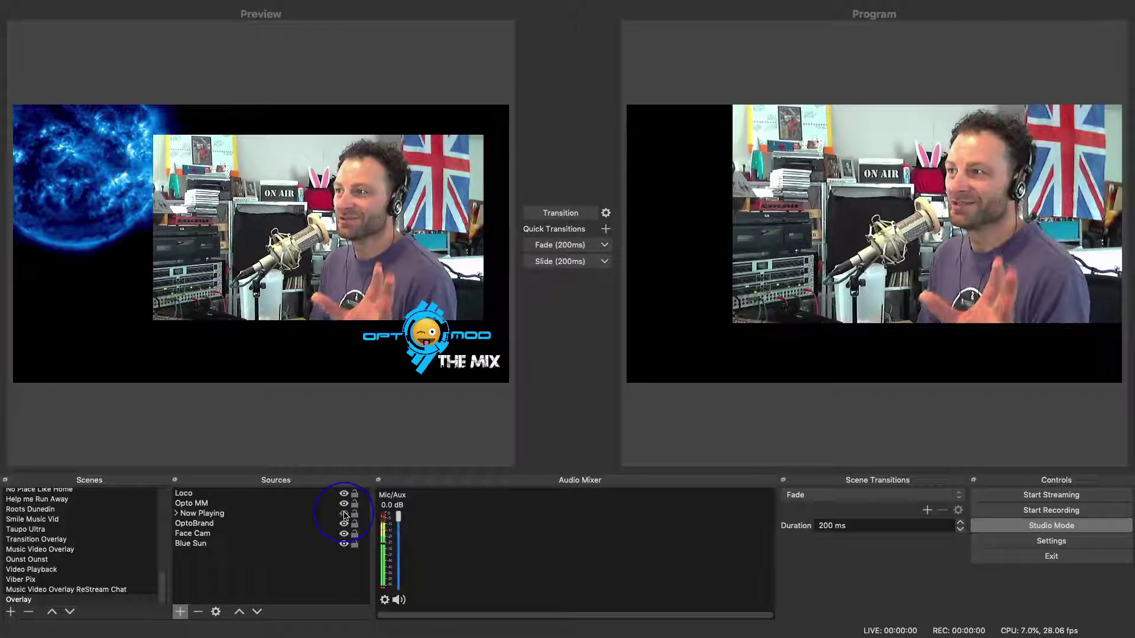
pyautogui.click(176, 513)
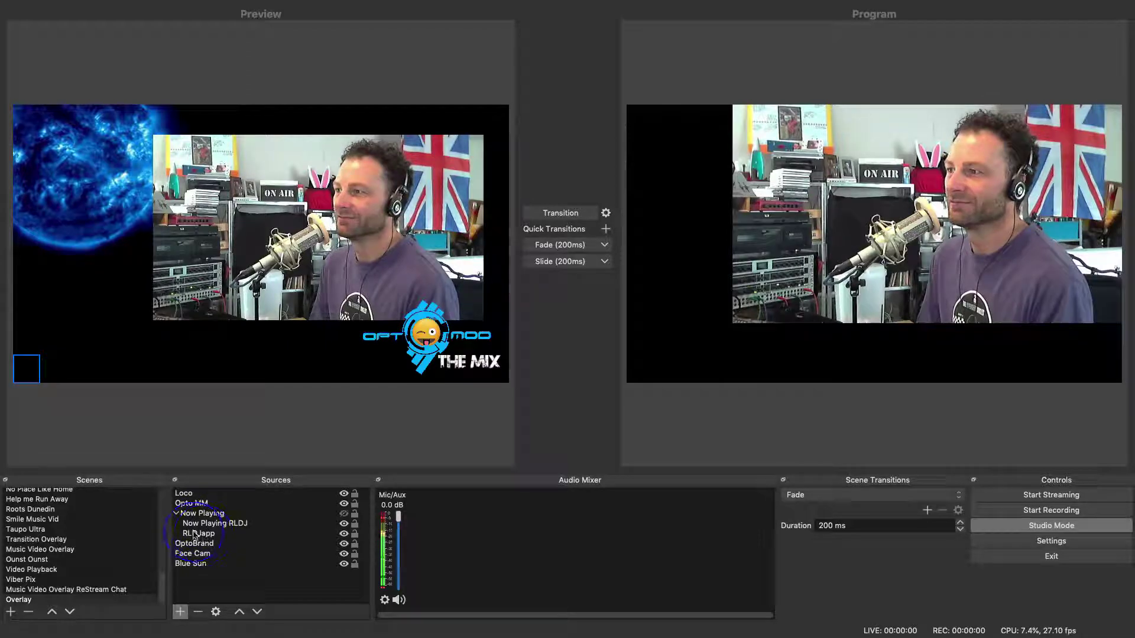
pyautogui.click(344, 514)
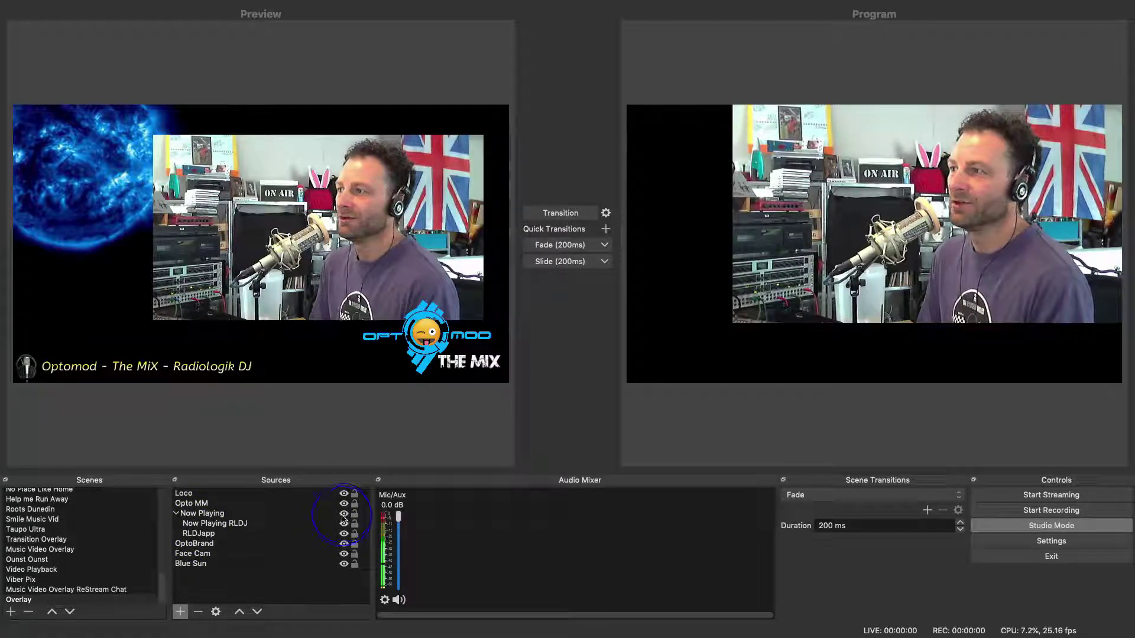
pyautogui.click(344, 524)
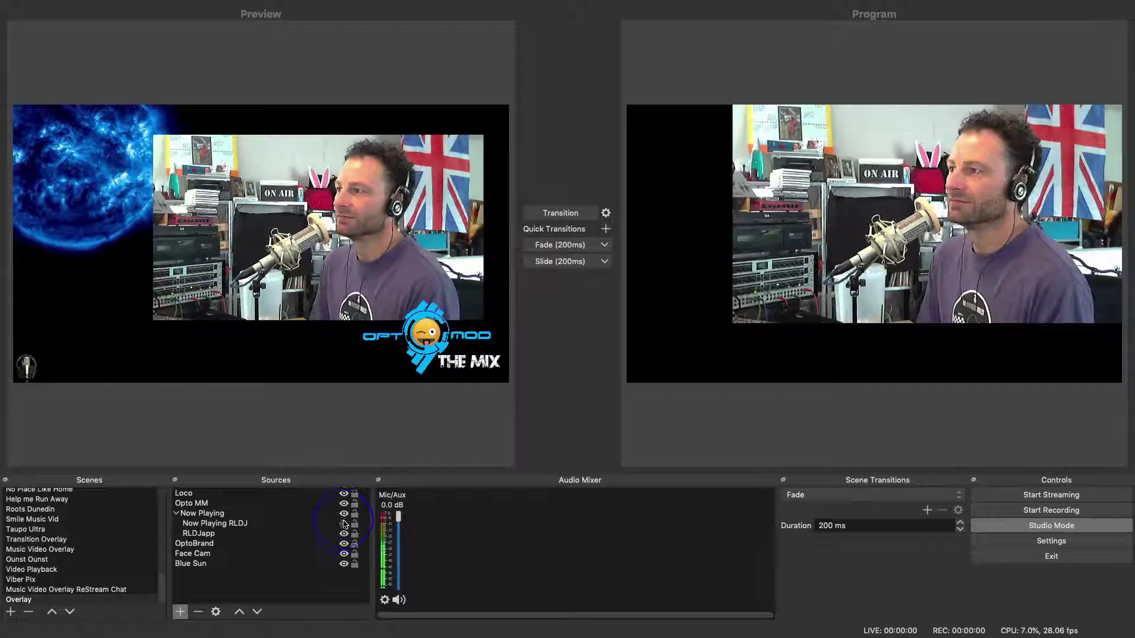
pyautogui.click(344, 524)
pyautogui.click(344, 534)
pyautogui.click(344, 533)
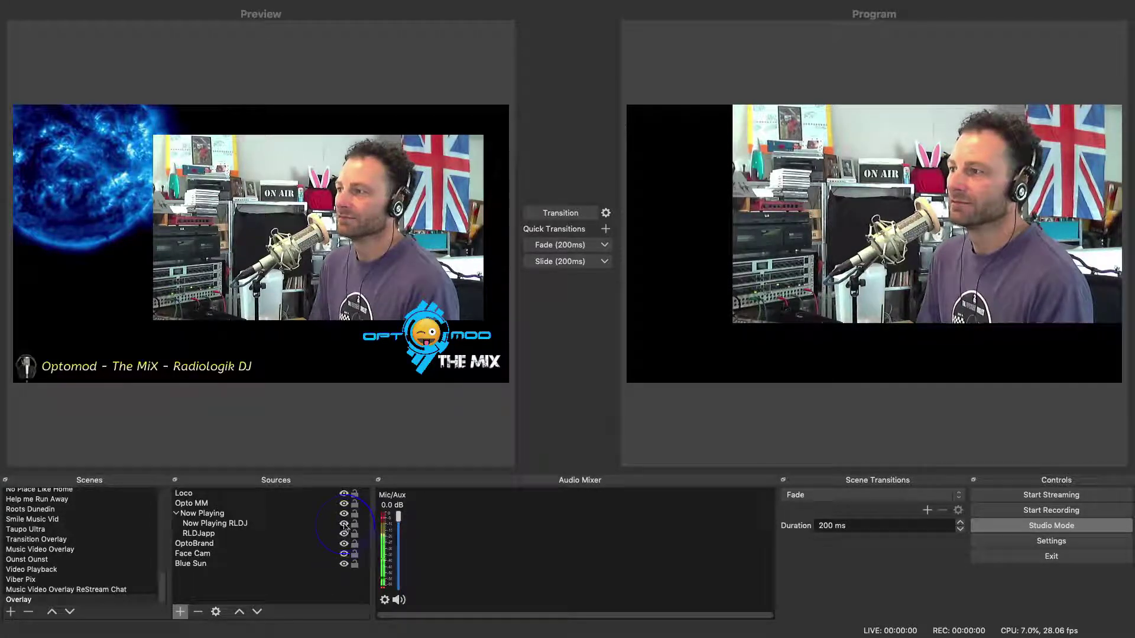
pyautogui.click(176, 514)
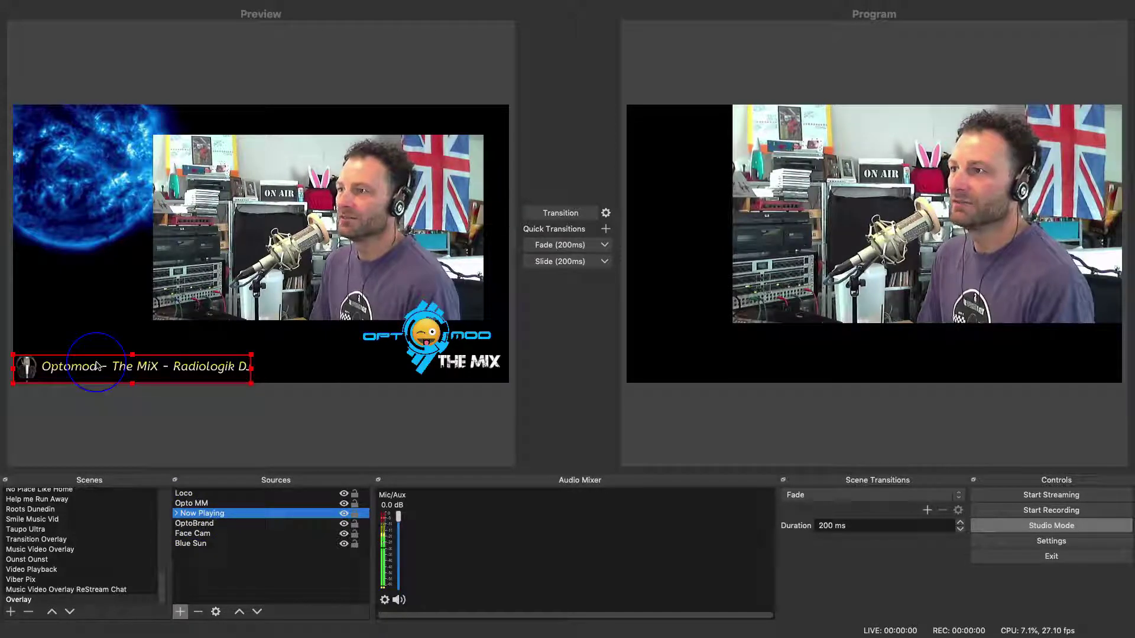
# Step: Move the Now Playing group from bottom-left to the top of the canvas above the webcam
pyautogui.moveTo(93, 367); pyautogui.dragTo(219, 135)
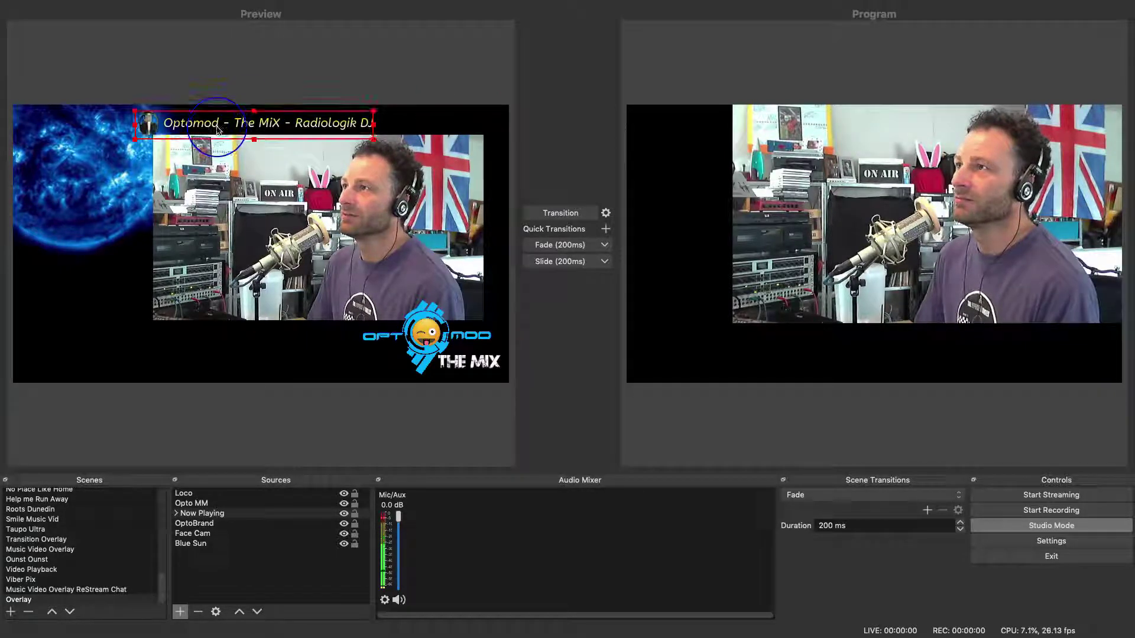
pyautogui.click(89, 331)
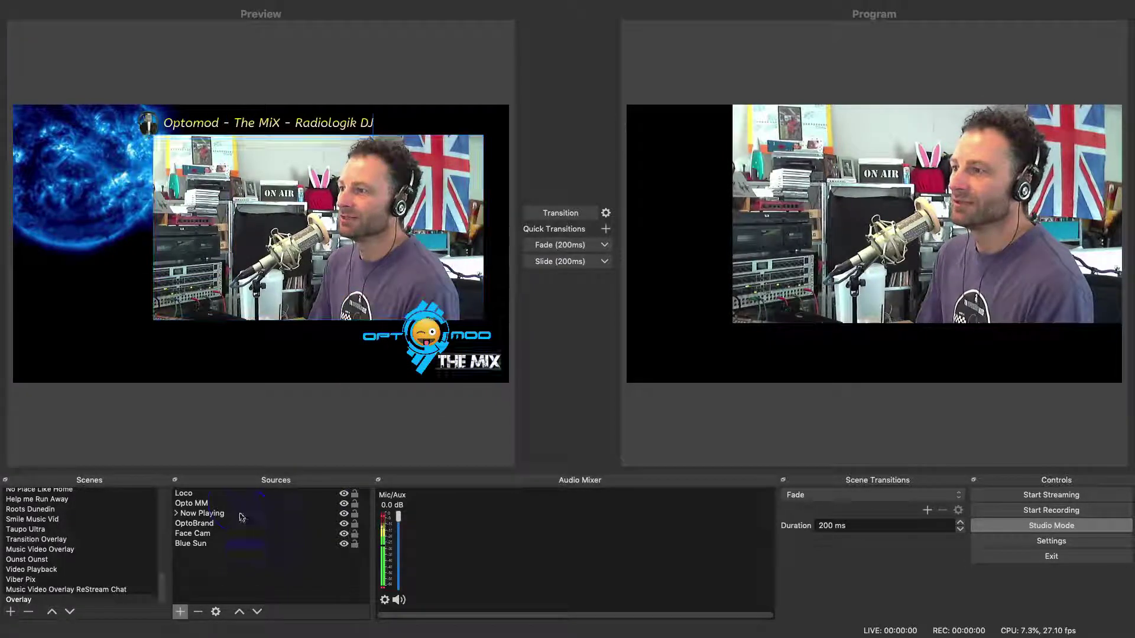
# Step: Move OptoBrand above Now Playing and select Loco, Opto MM and OptoBrand together
pyautogui.click(208, 494)
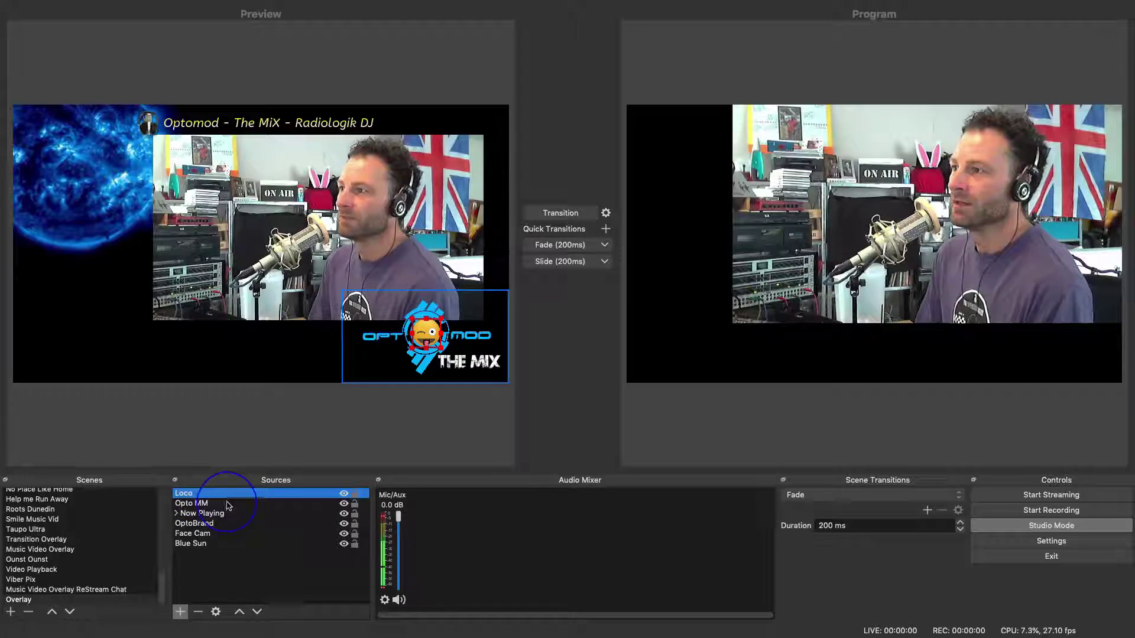
pyautogui.click(228, 505)
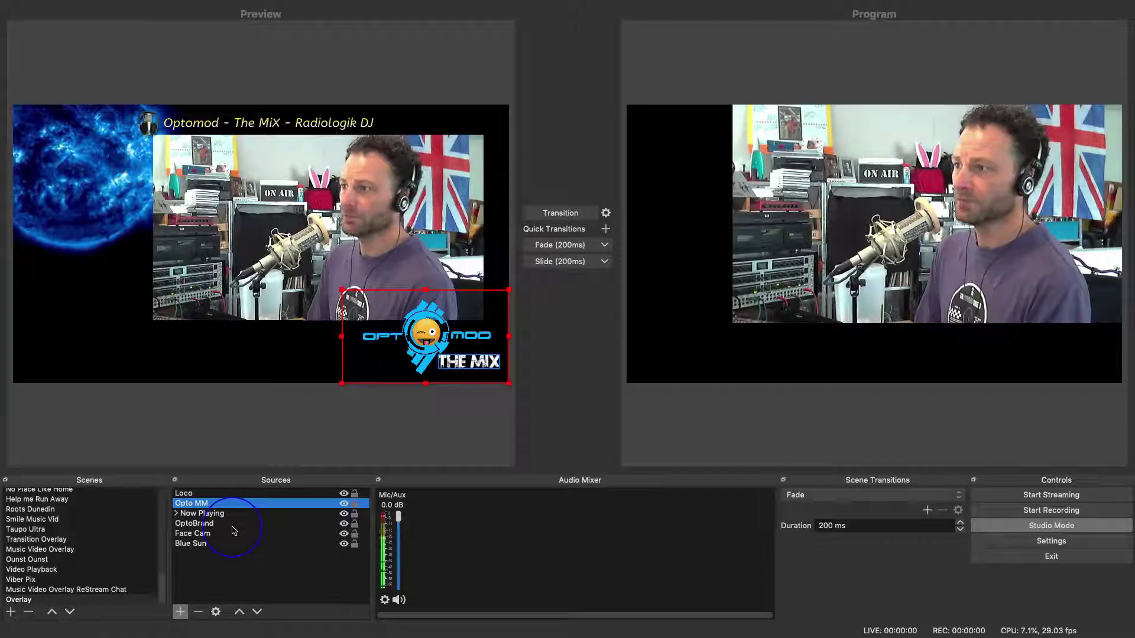
pyautogui.click(232, 525)
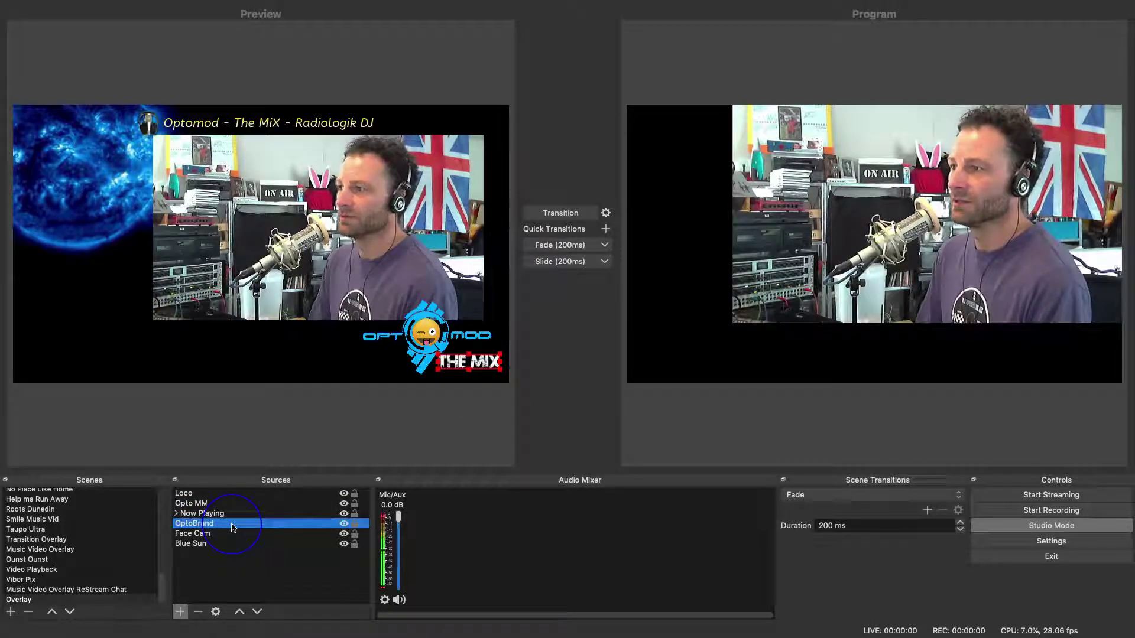
pyautogui.moveTo(232, 523); pyautogui.dragTo(233, 506)
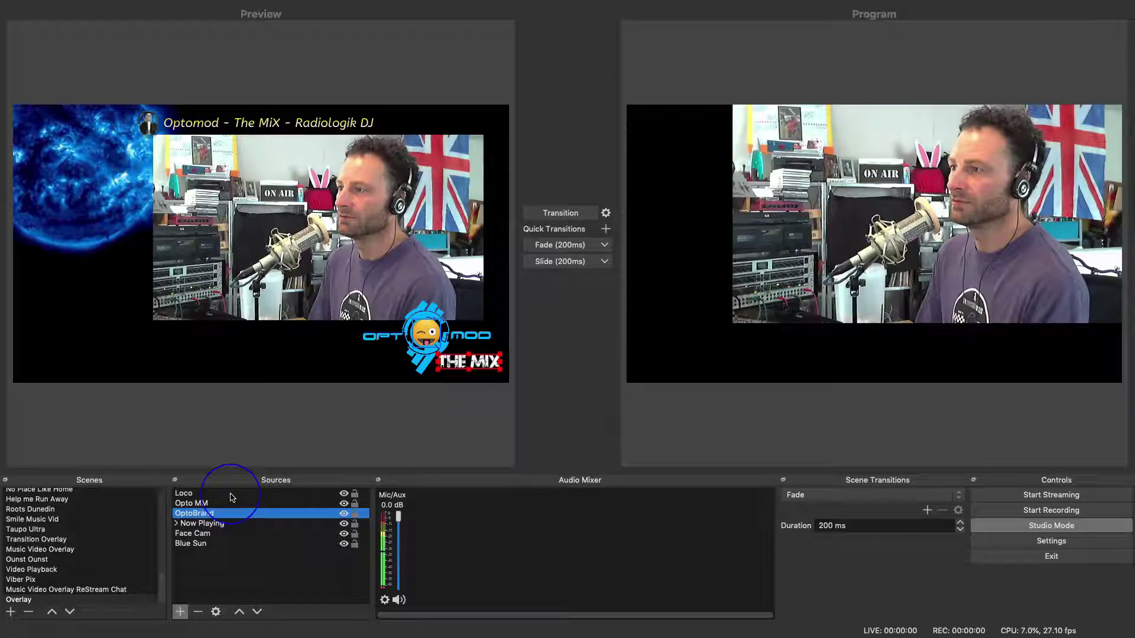
pyautogui.keyDown('shift'); pyautogui.click(230, 494); pyautogui.keyUp('shift')
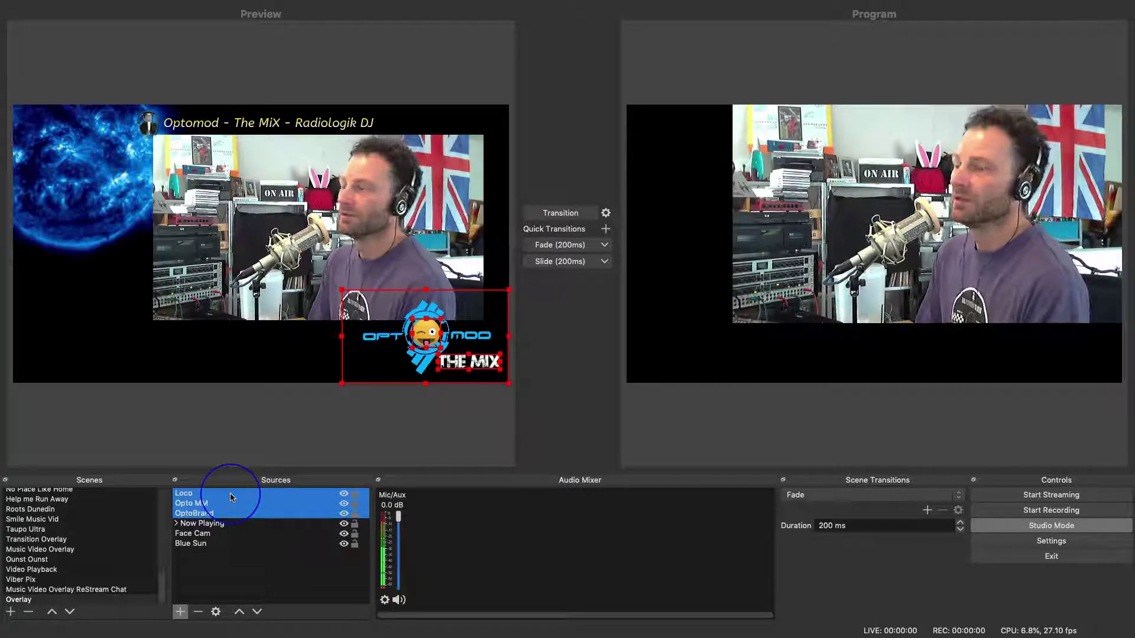
# Step: Group Loco, Opto MM and OptoBrand into a new group named 'BRAND'
pyautogui.rightClick(230, 502)
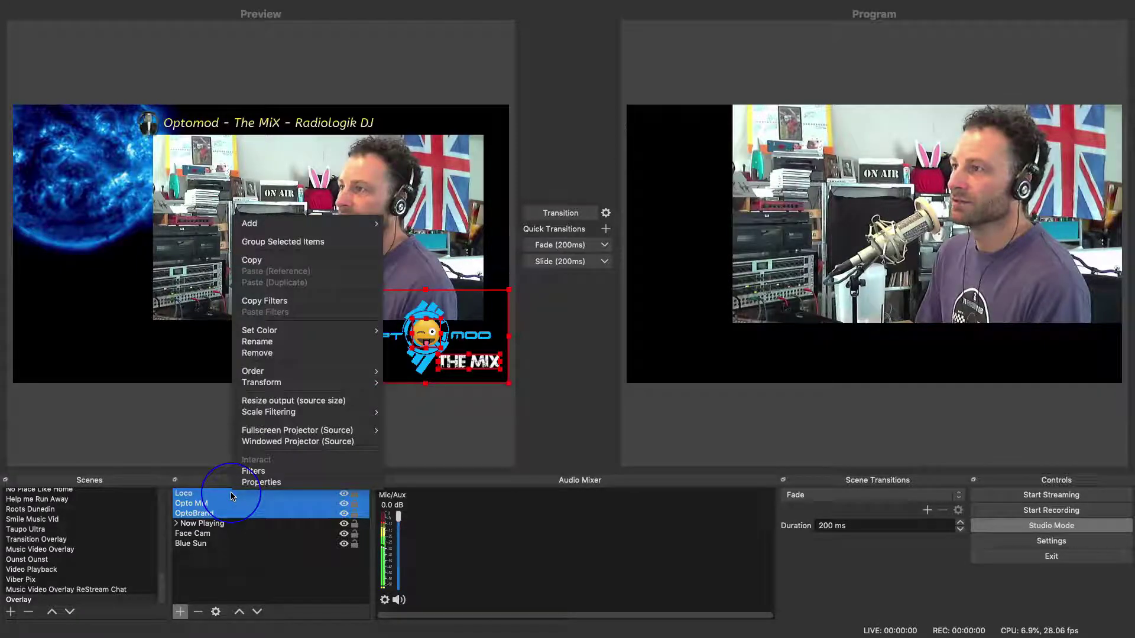
pyautogui.click(312, 242)
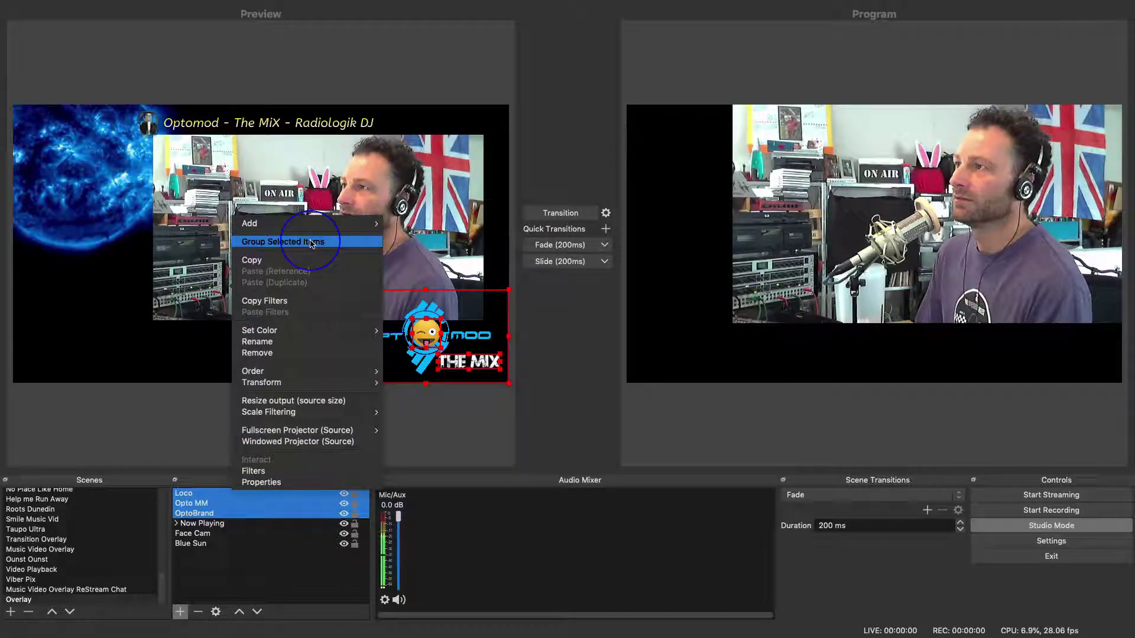
pyautogui.click(264, 446)
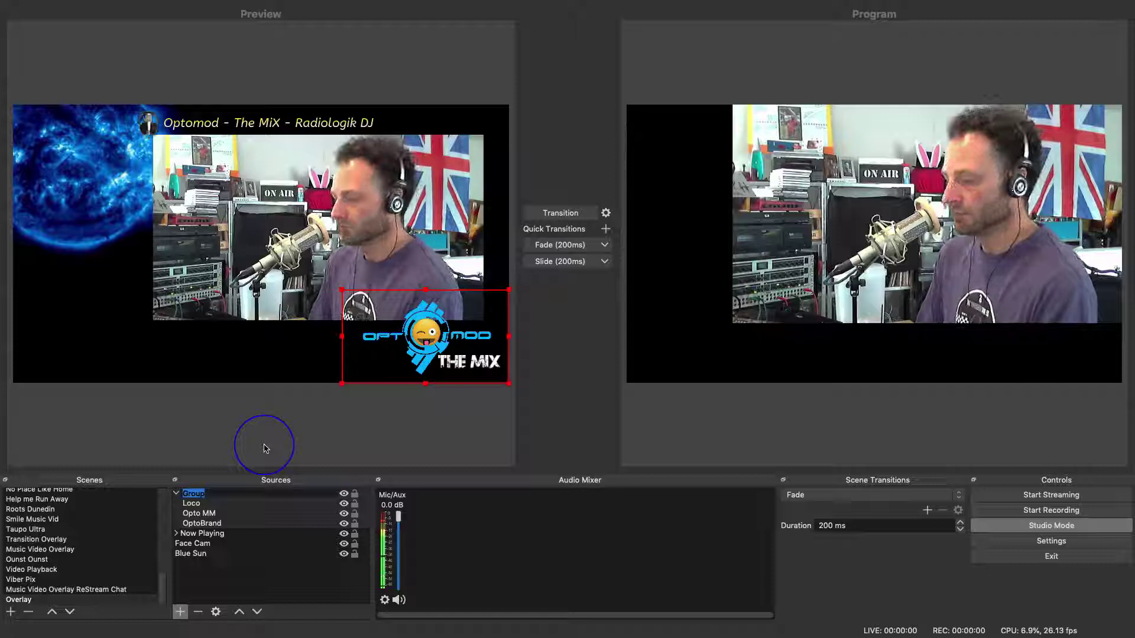
pyautogui.write('B')
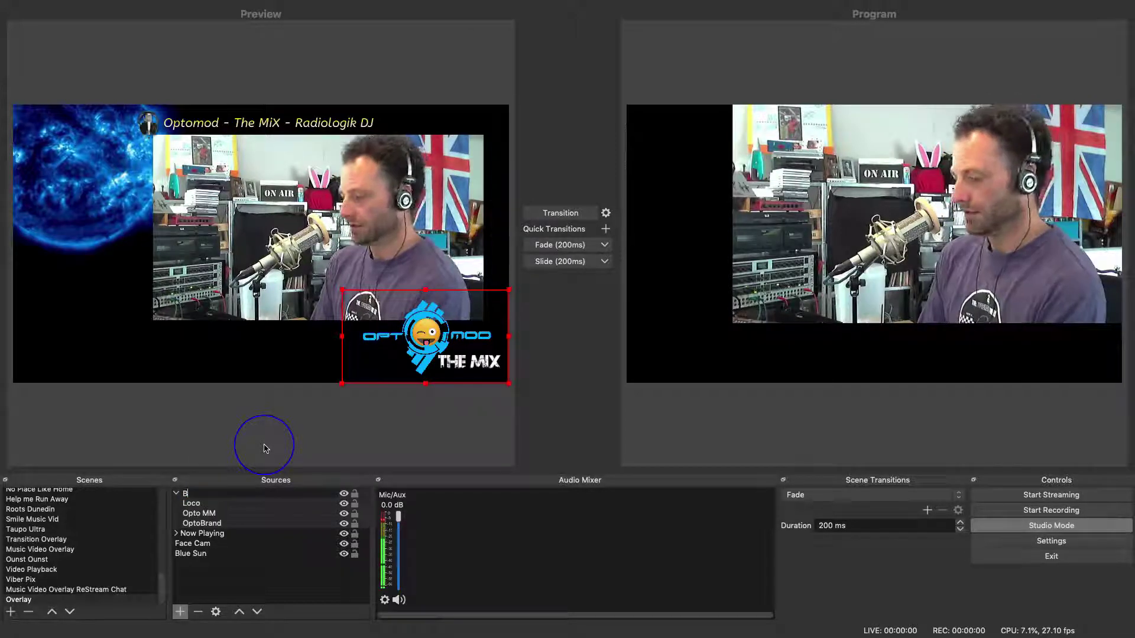
pyautogui.write('RAND')
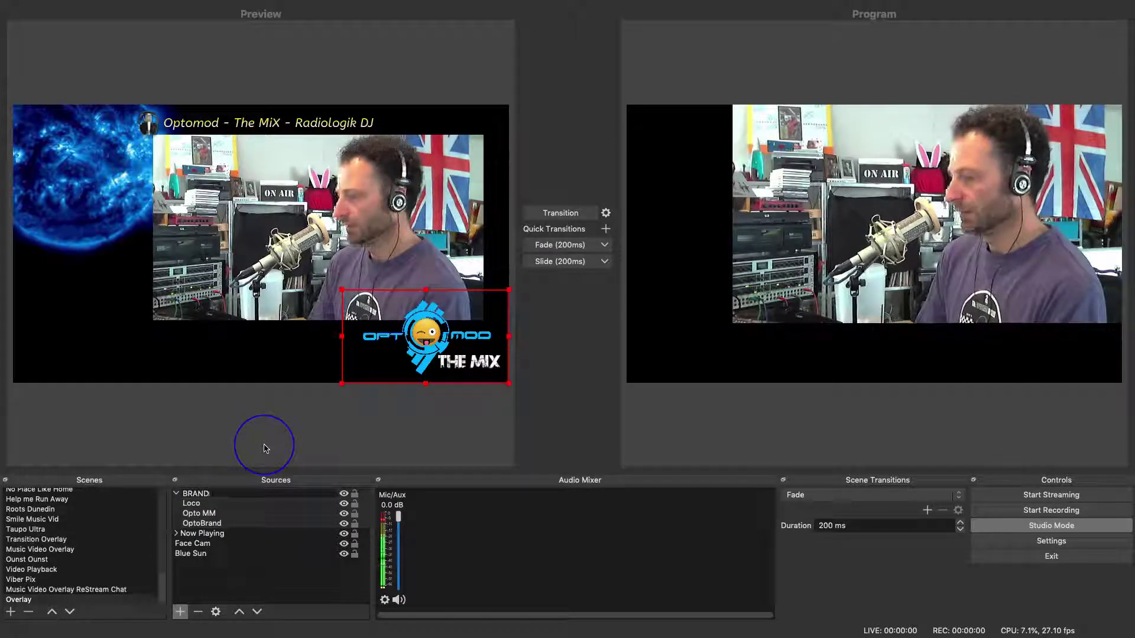
pyautogui.press('Return')
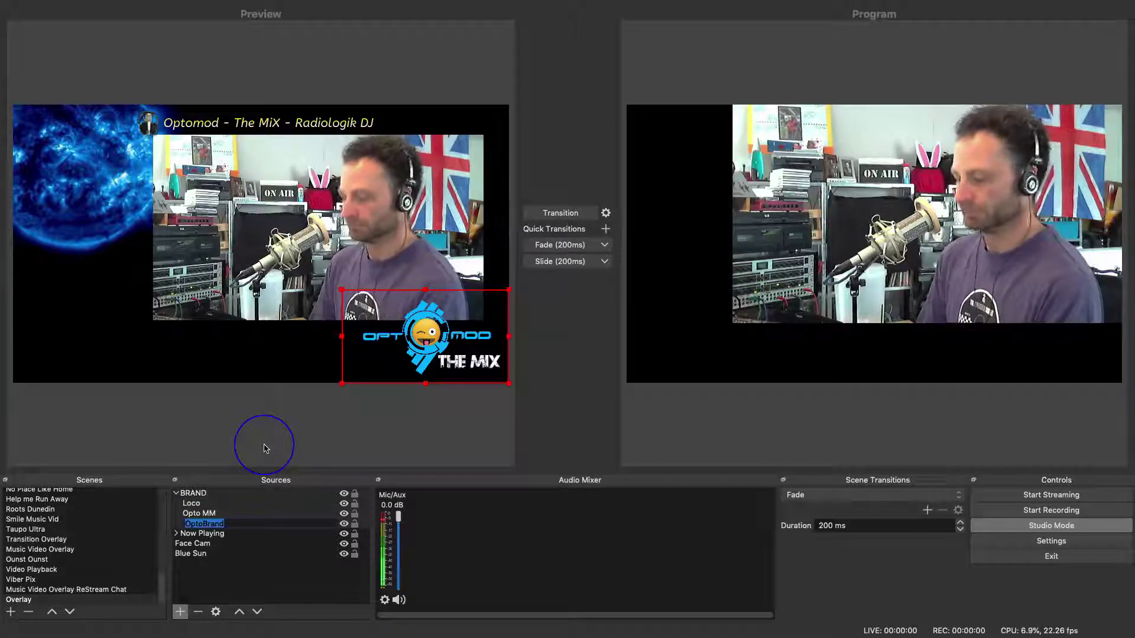
pyautogui.click(279, 586)
# Step: Collapse the BRAND group, toggle its visibility and lock, leaving it unlocked
pyautogui.click(175, 493)
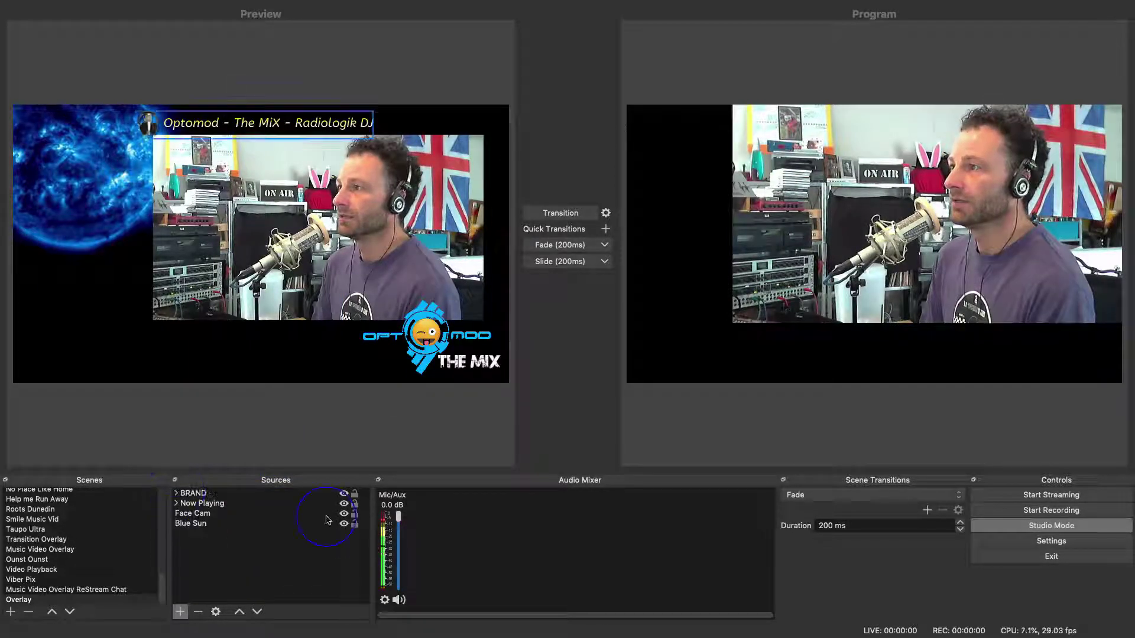
pyautogui.click(344, 495)
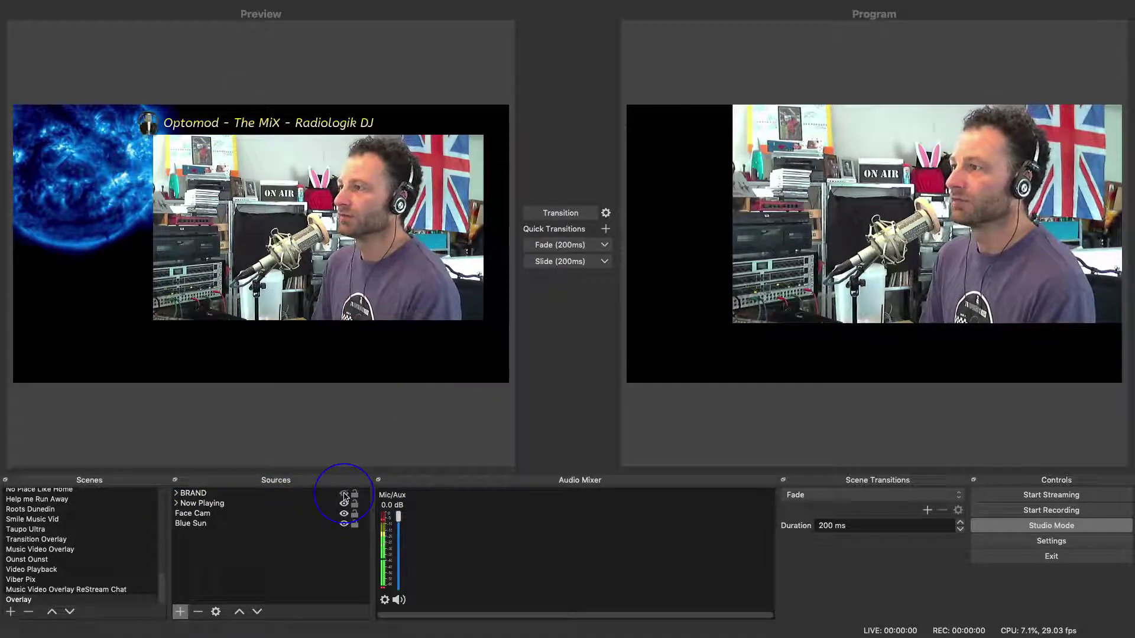
pyautogui.click(355, 494)
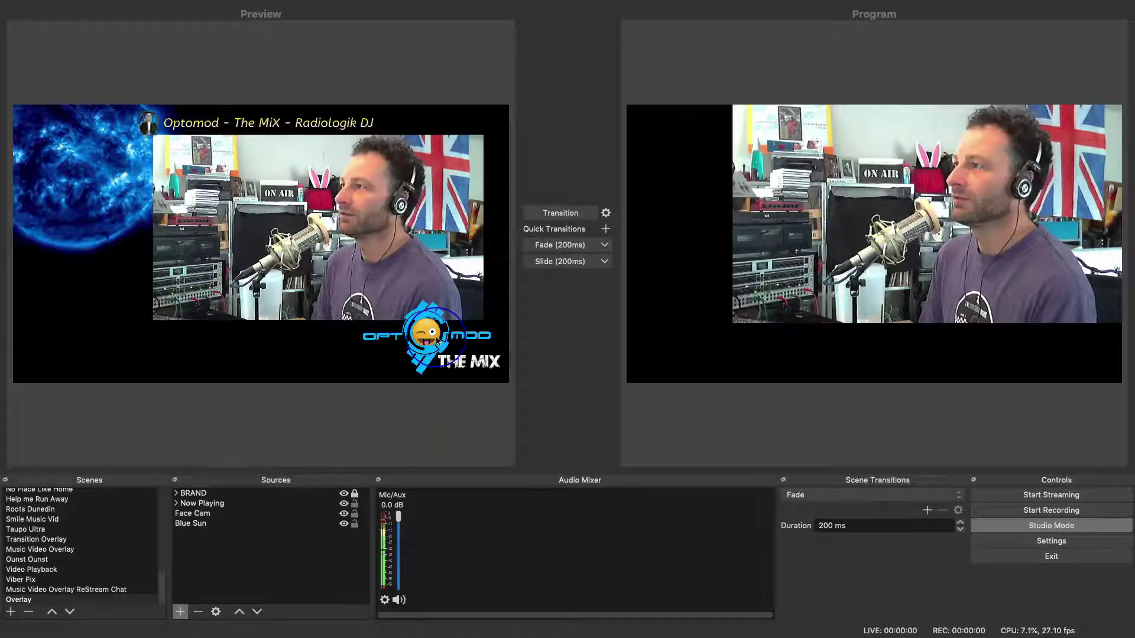
pyautogui.click(276, 495)
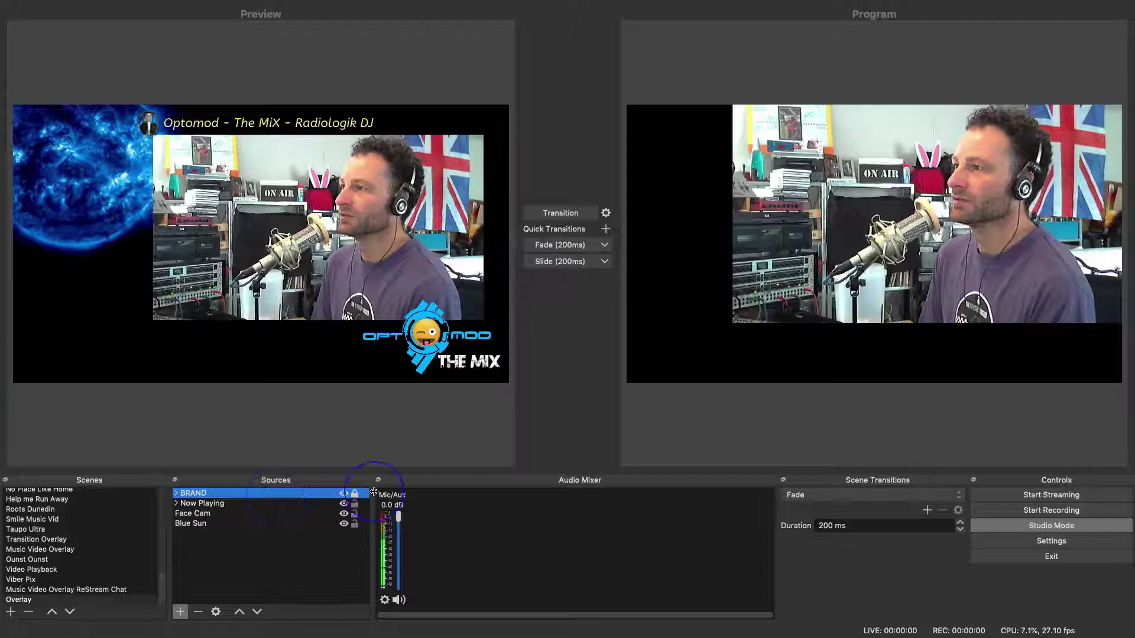
pyautogui.click(356, 495)
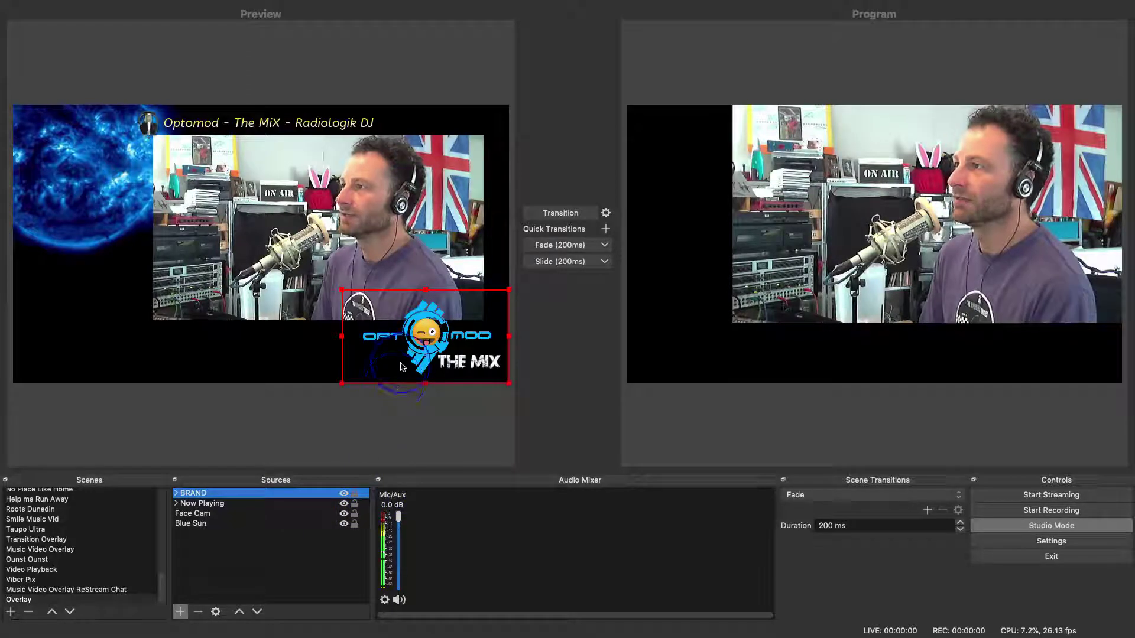
# Step: Move the BRAND logo to the lower-left corner and the Optomod title banner to bottom right
pyautogui.moveTo(381, 349); pyautogui.dragTo(99, 358)
pyautogui.click(248, 357)
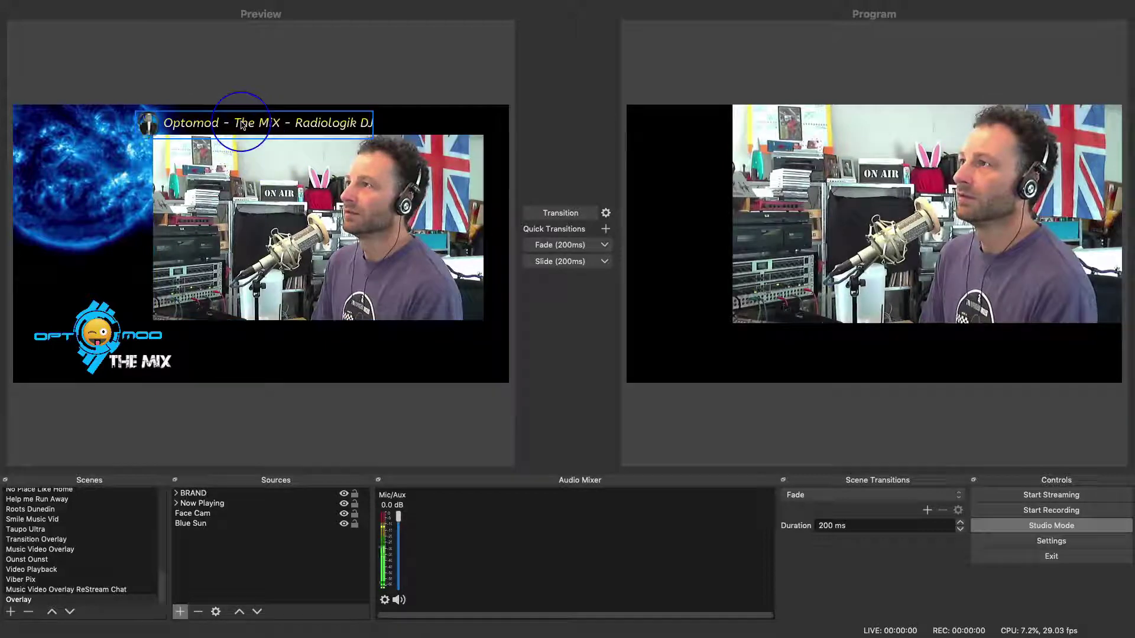
pyautogui.moveTo(240, 122); pyautogui.dragTo(324, 356)
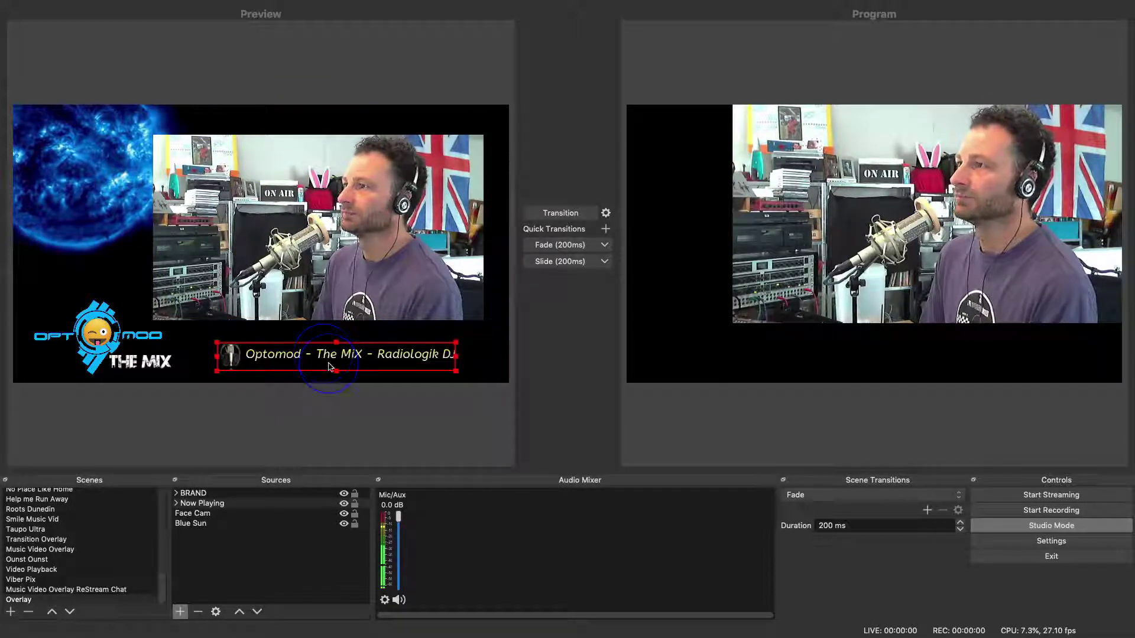
pyautogui.click(443, 406)
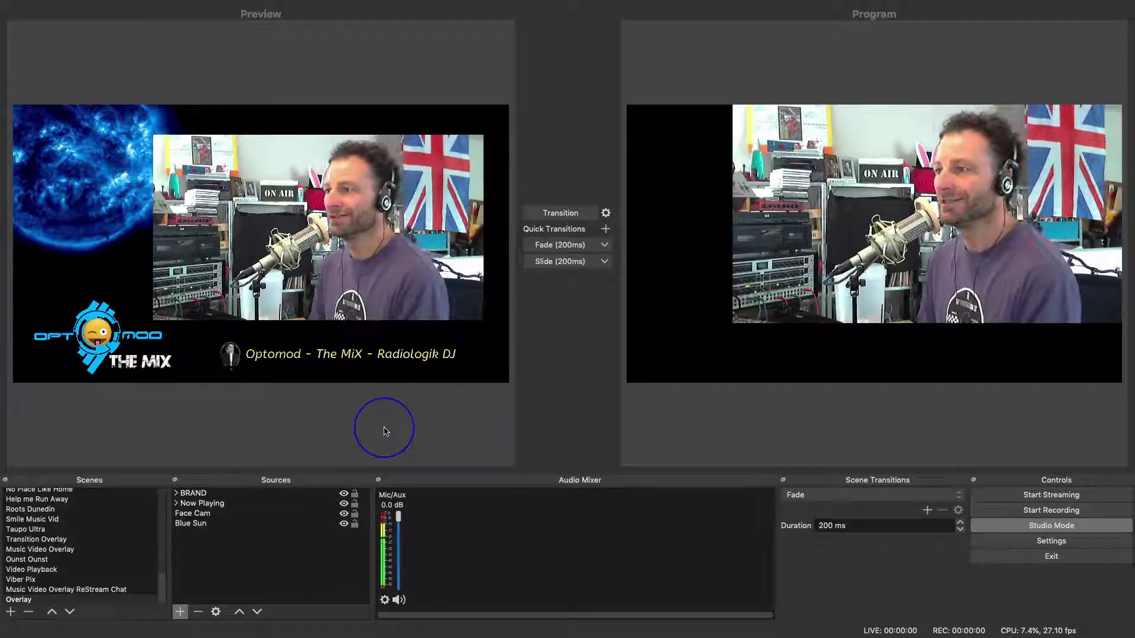
pyautogui.click(176, 494)
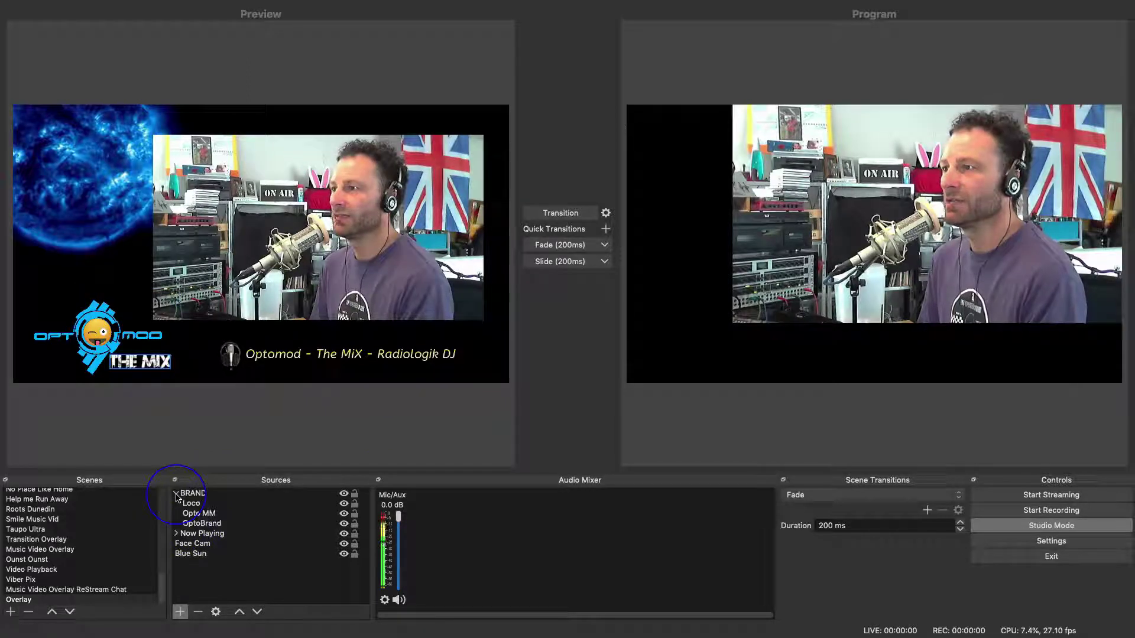
pyautogui.click(197, 513)
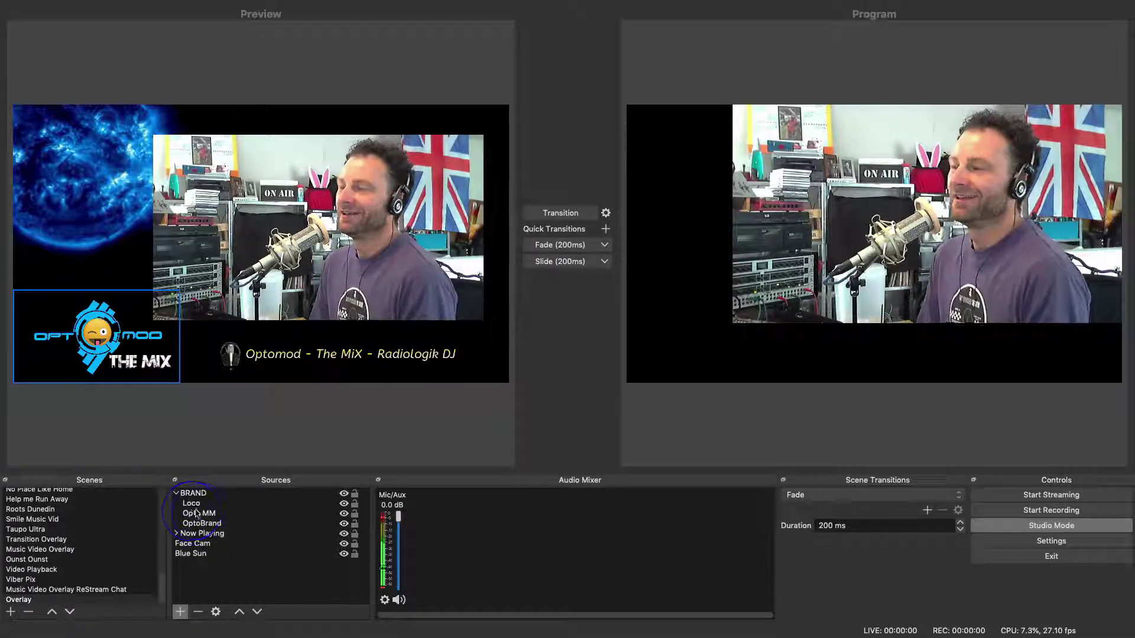
pyautogui.click(178, 495)
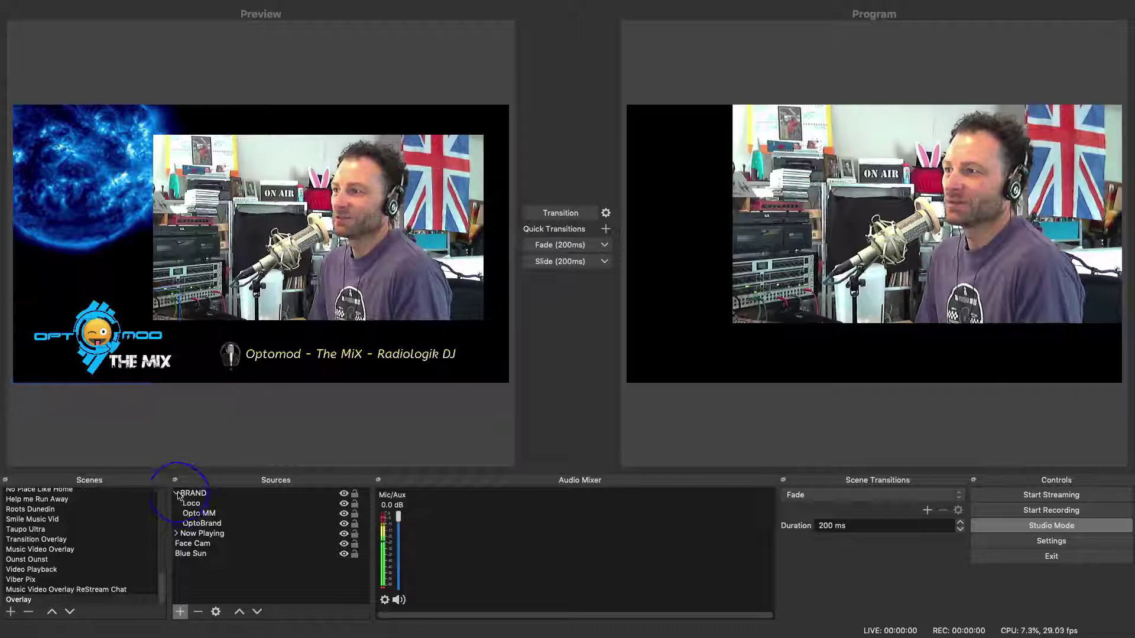
pyautogui.click(177, 494)
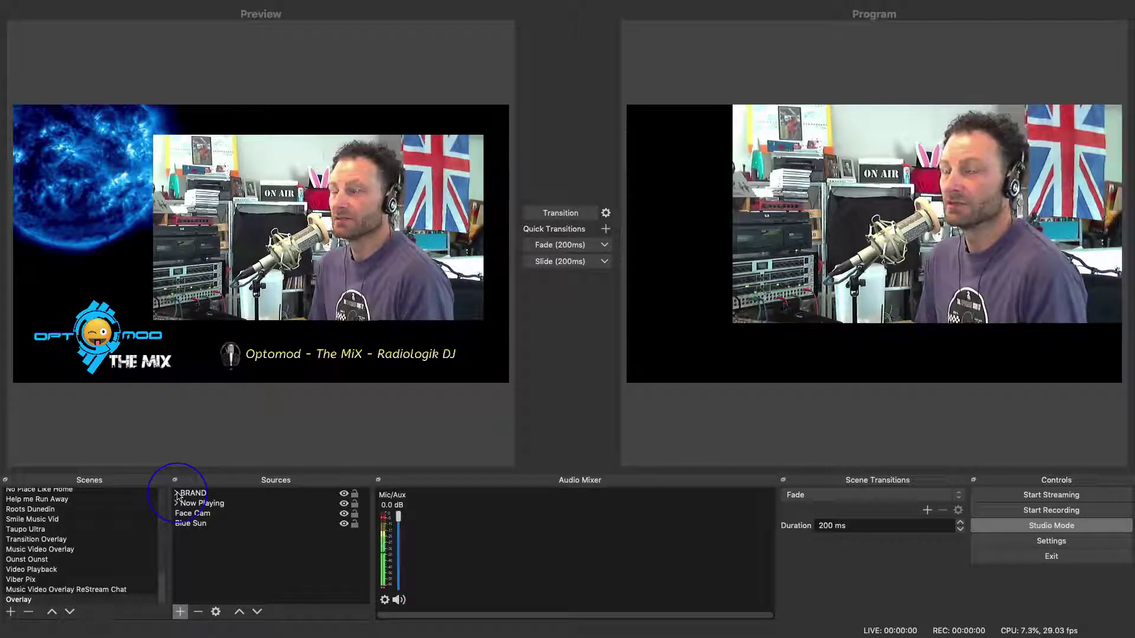
pyautogui.click(343, 495)
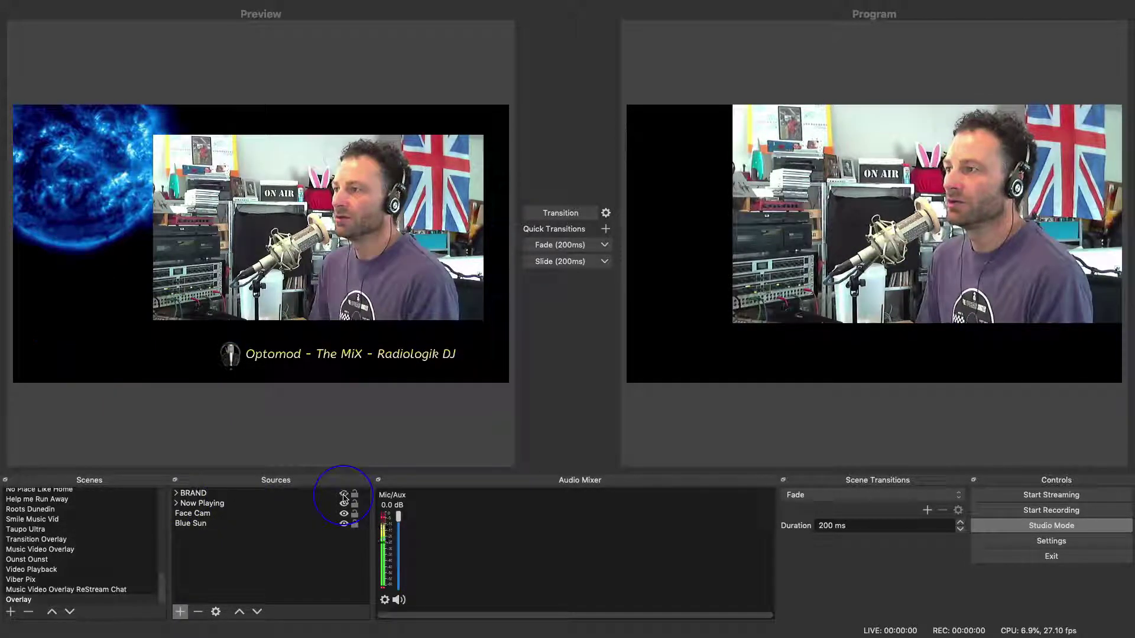
pyautogui.click(344, 495)
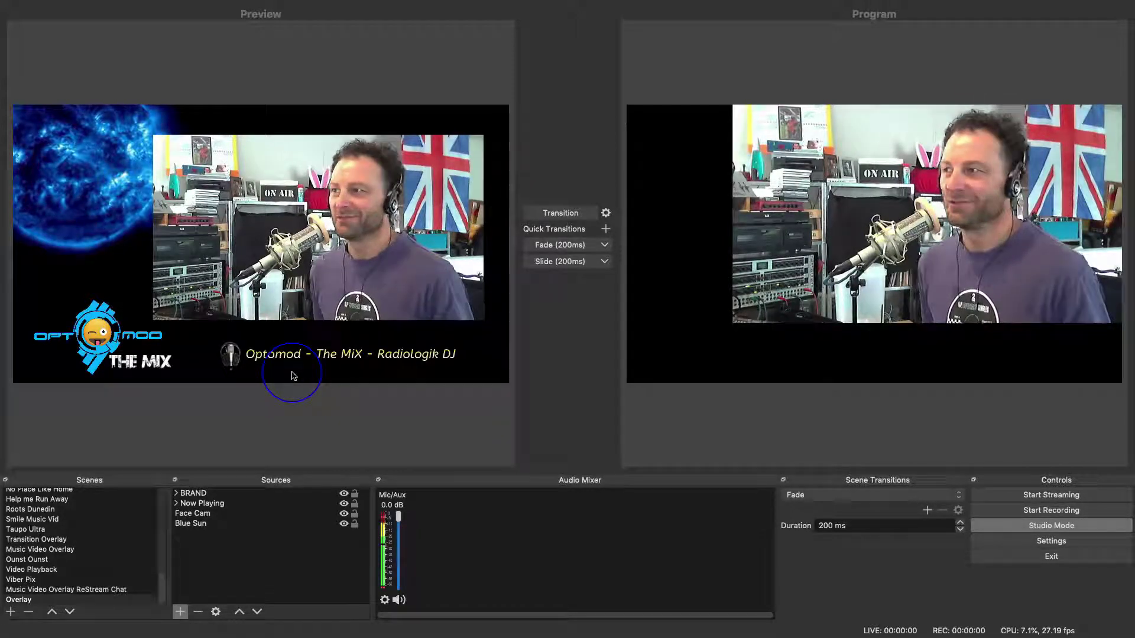
pyautogui.click(317, 353)
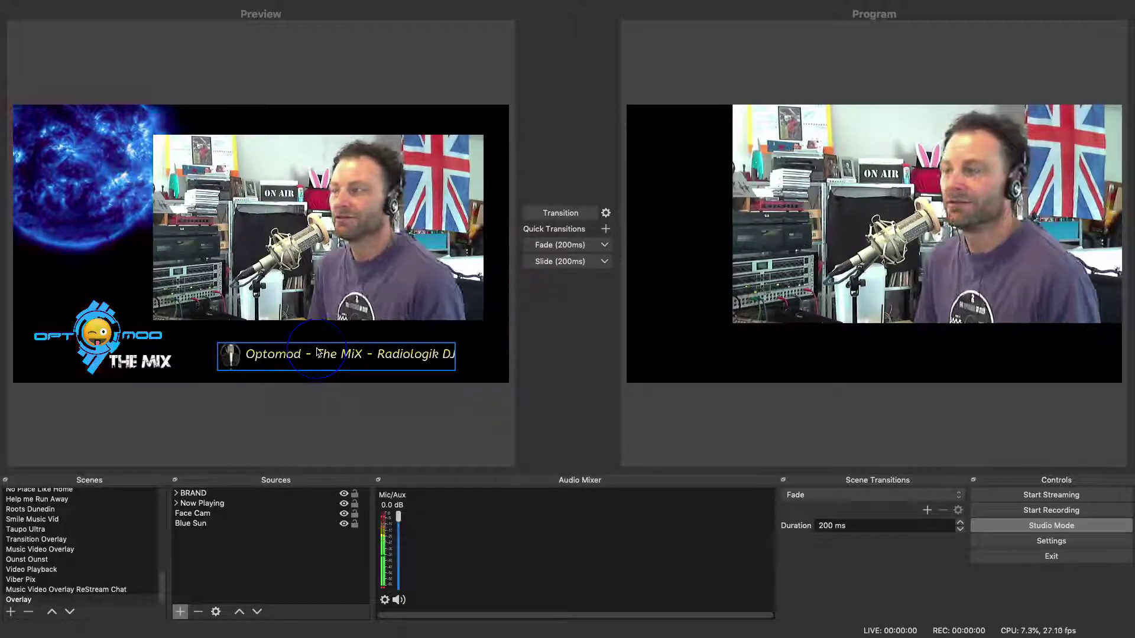
pyautogui.click(280, 437)
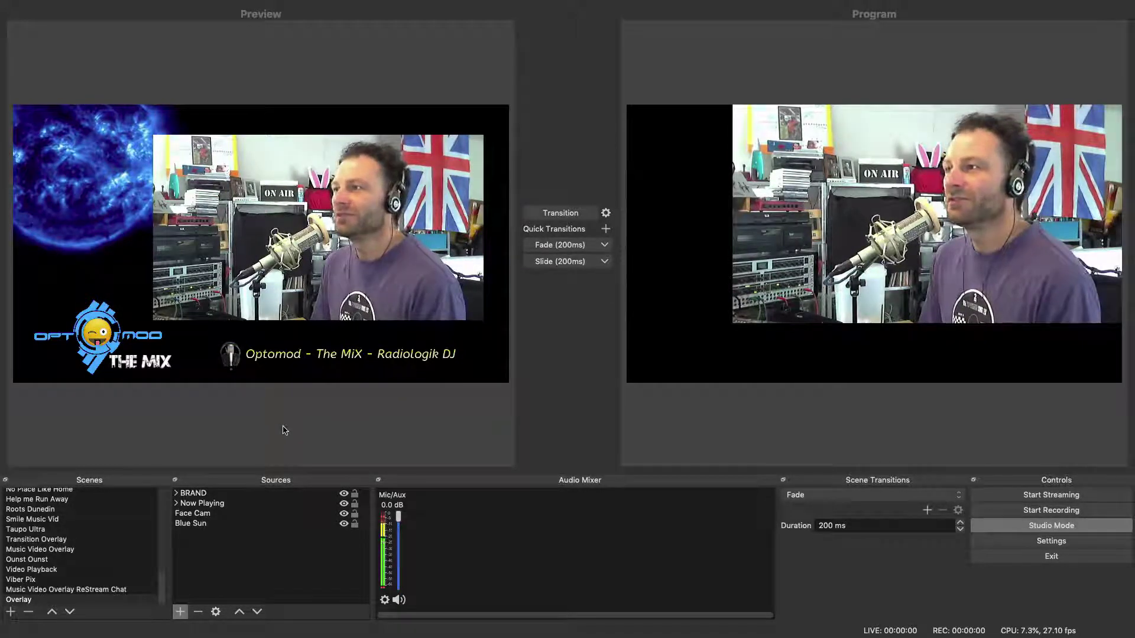